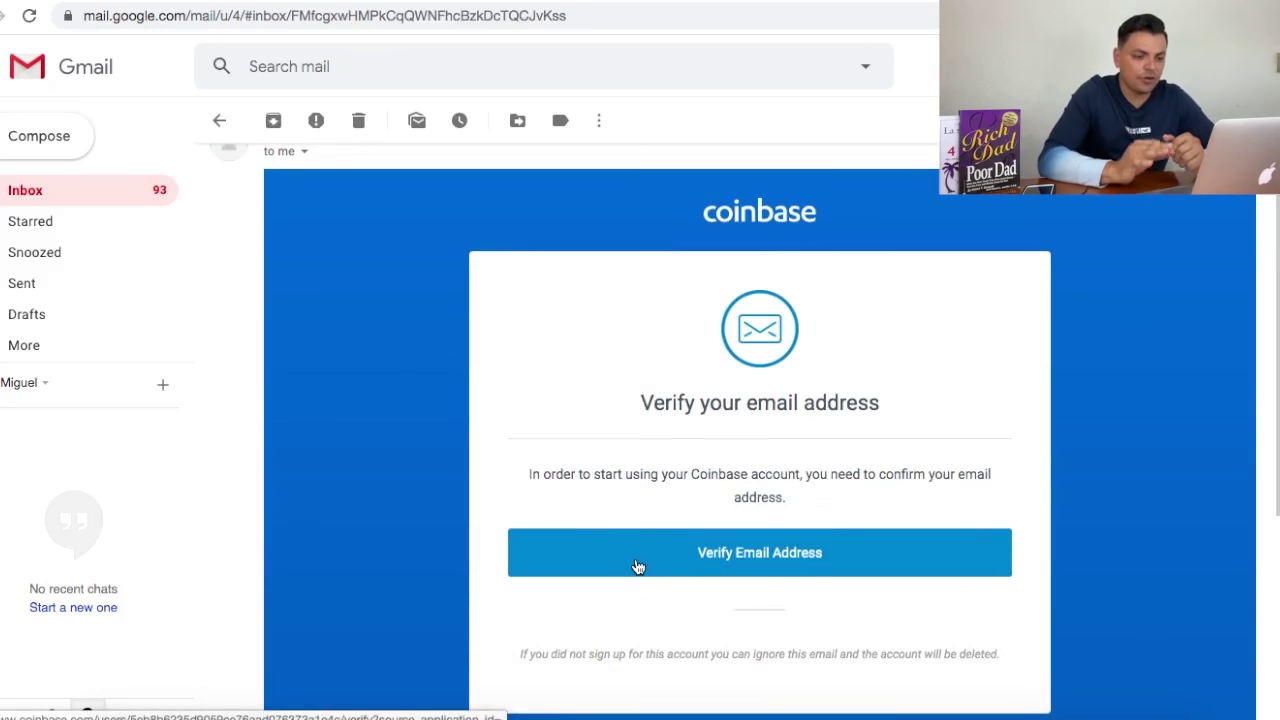
# Confirm the new Coinbase account's email address from the Gmail verification message
pyautogui.click(637, 566)
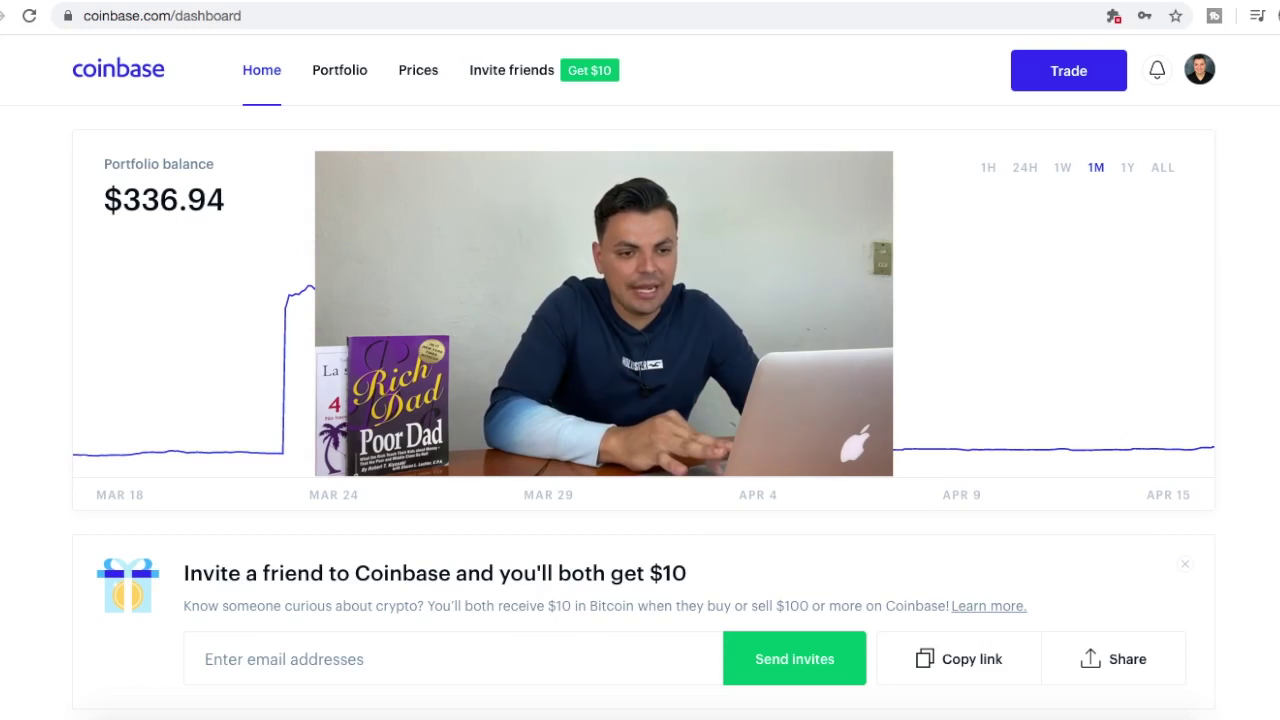
# Open the My Profile settings page, leaving the site language on English
pyautogui.click(1198, 72)
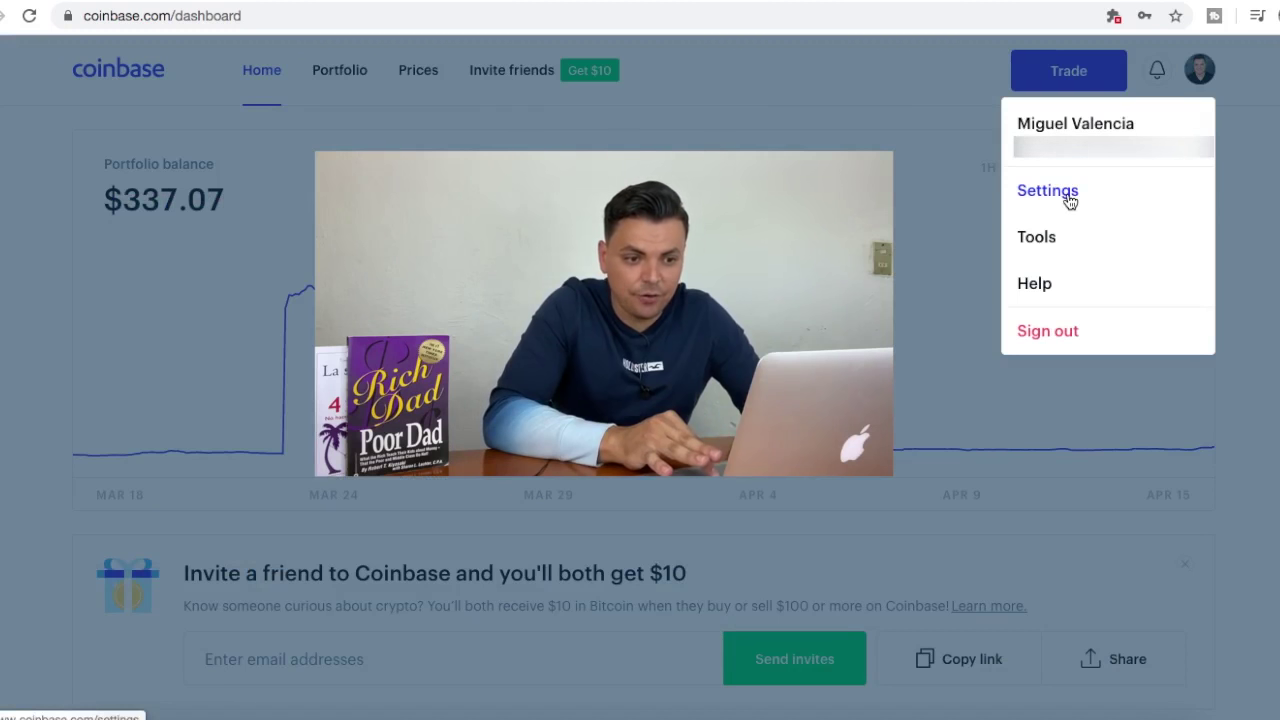
pyautogui.click(1068, 200)
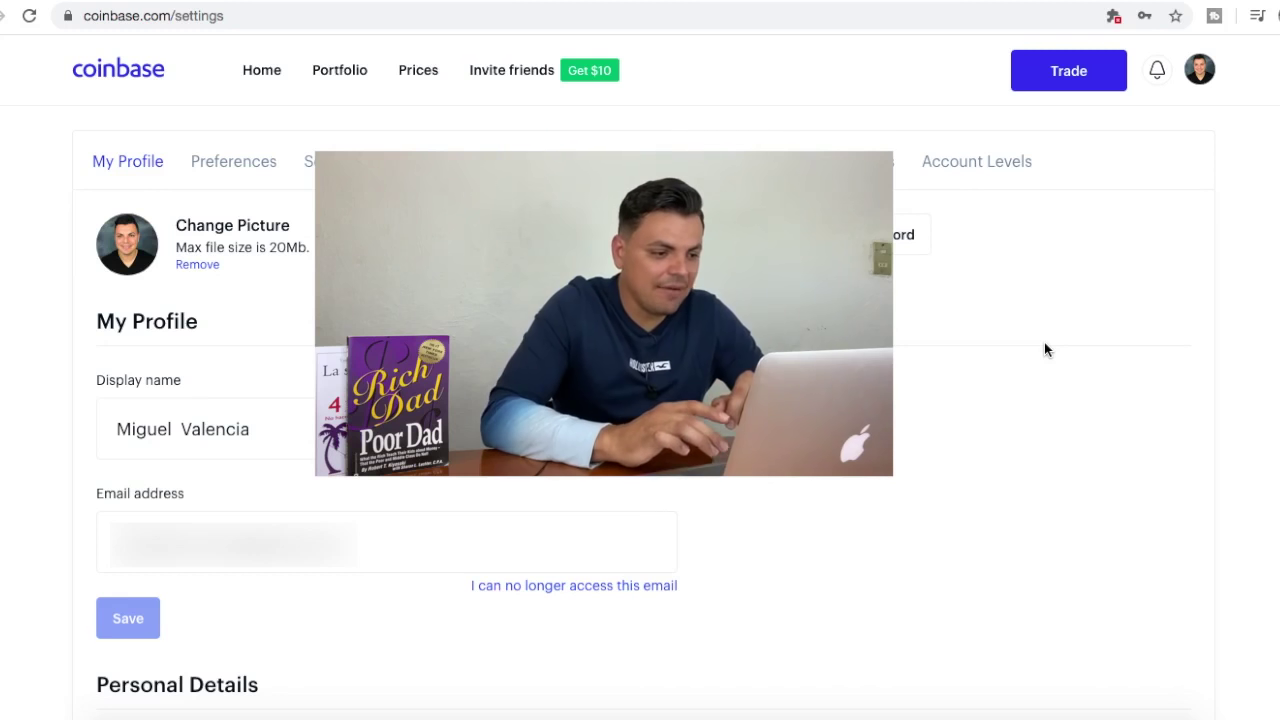
pyautogui.scroll(-10, 1044, 349)
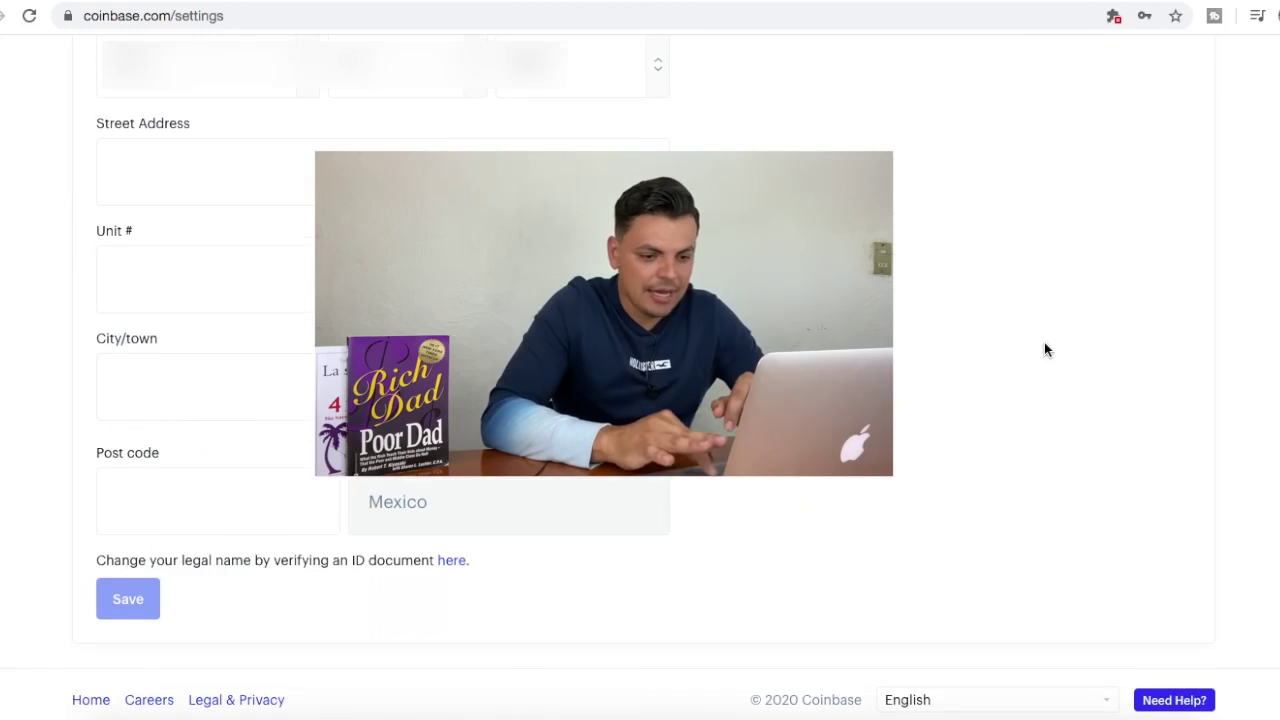
pyautogui.click(1106, 702)
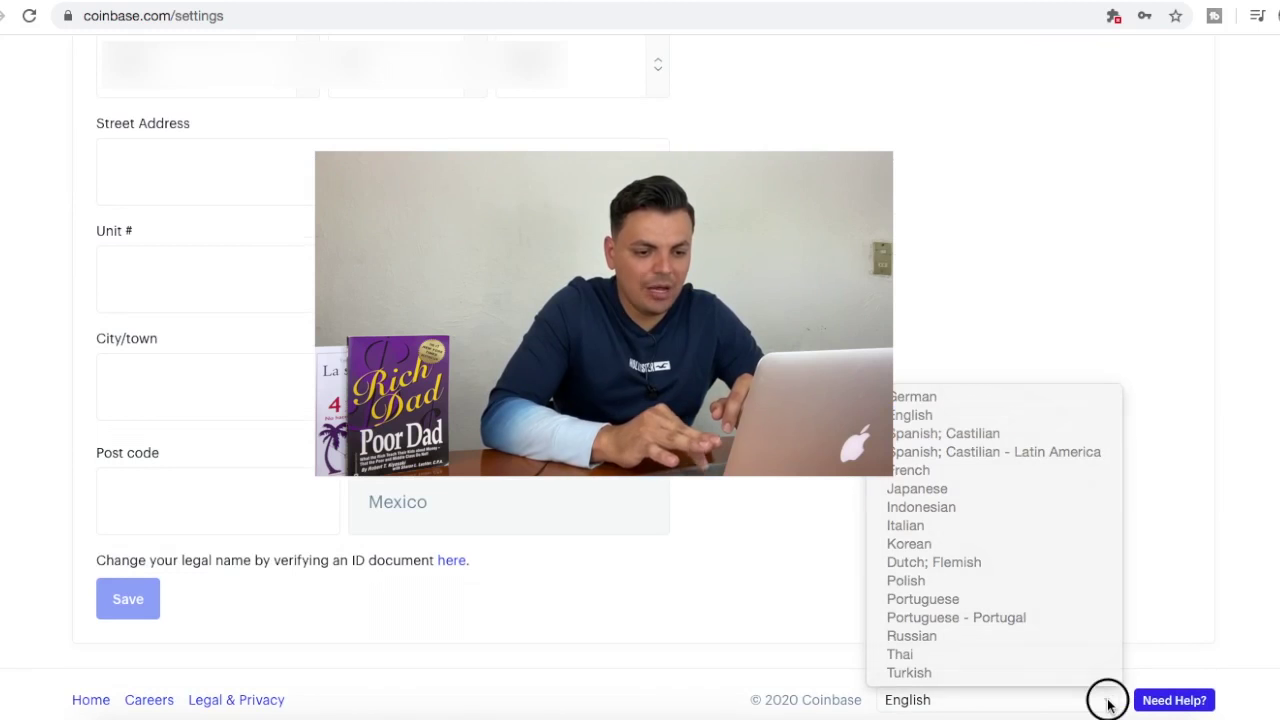
pyautogui.click(1105, 701)
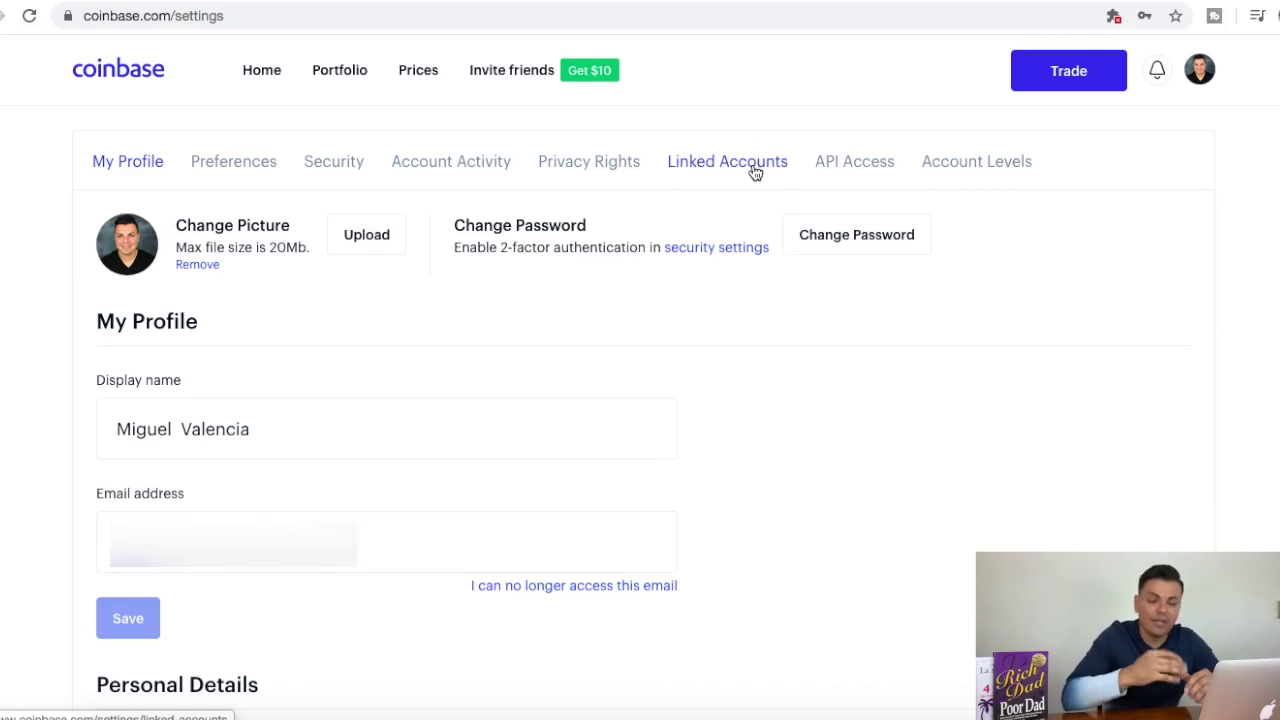
# Start linking a new payment account from the Linked Accounts settings
pyautogui.click(755, 173)
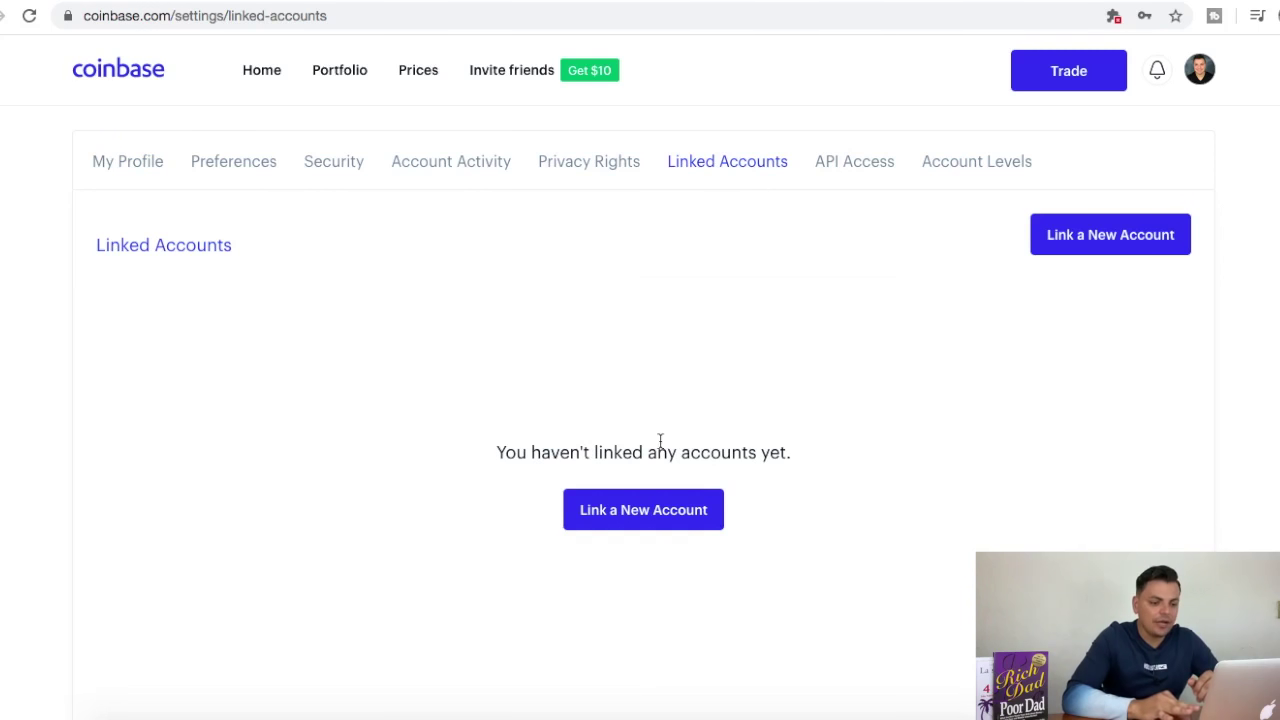
pyautogui.click(658, 512)
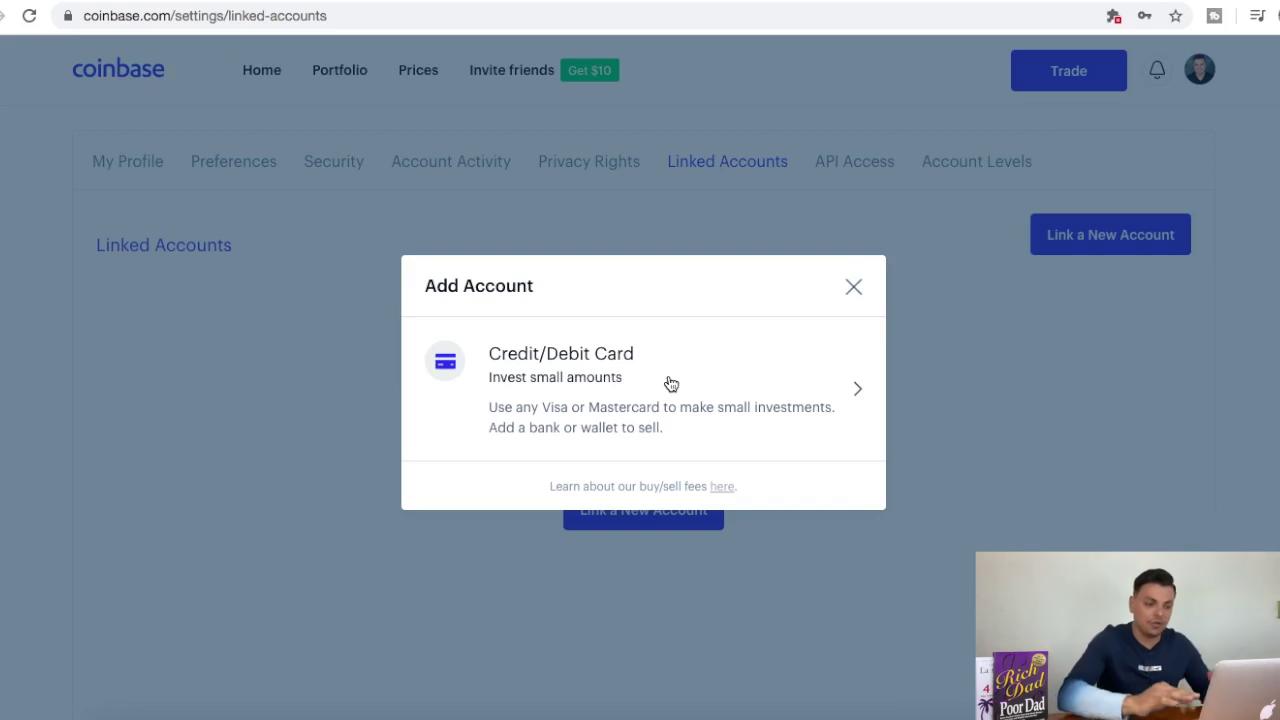
# Link the Bbva Bancomer Visa debit card using autofilled billing address and card details
pyautogui.click(638, 371)
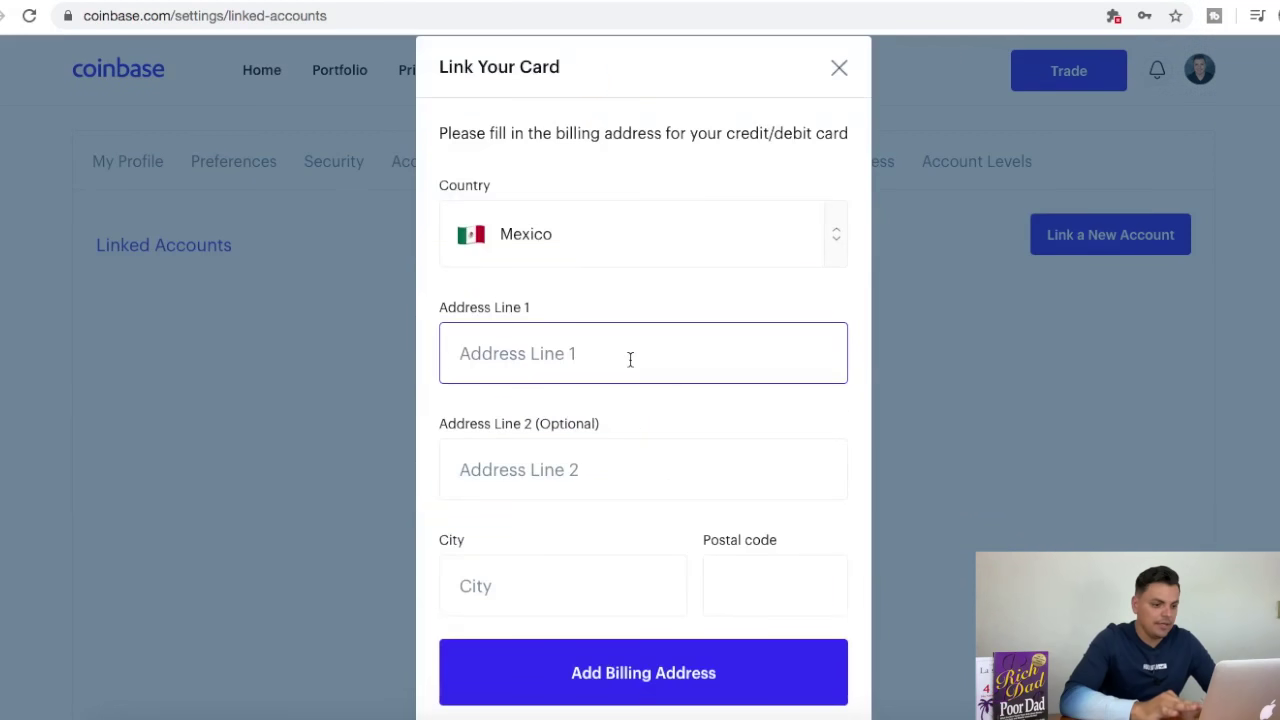
pyautogui.click(567, 346)
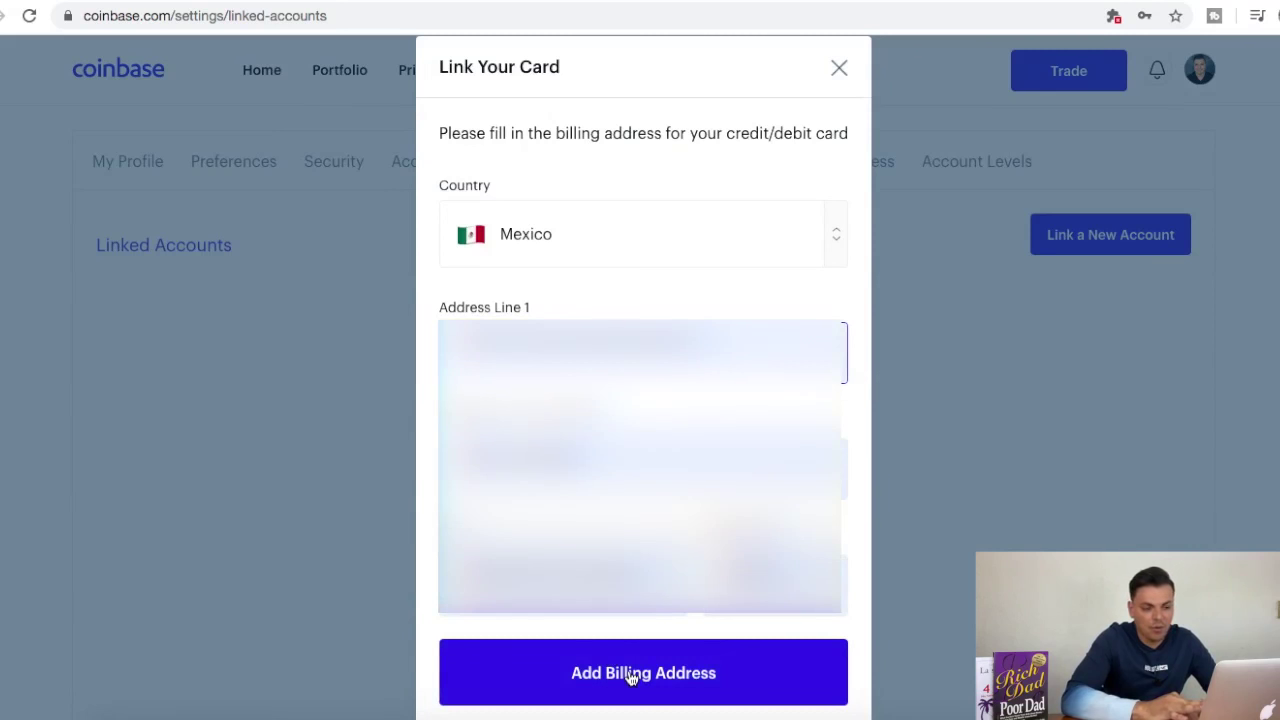
pyautogui.click(632, 678)
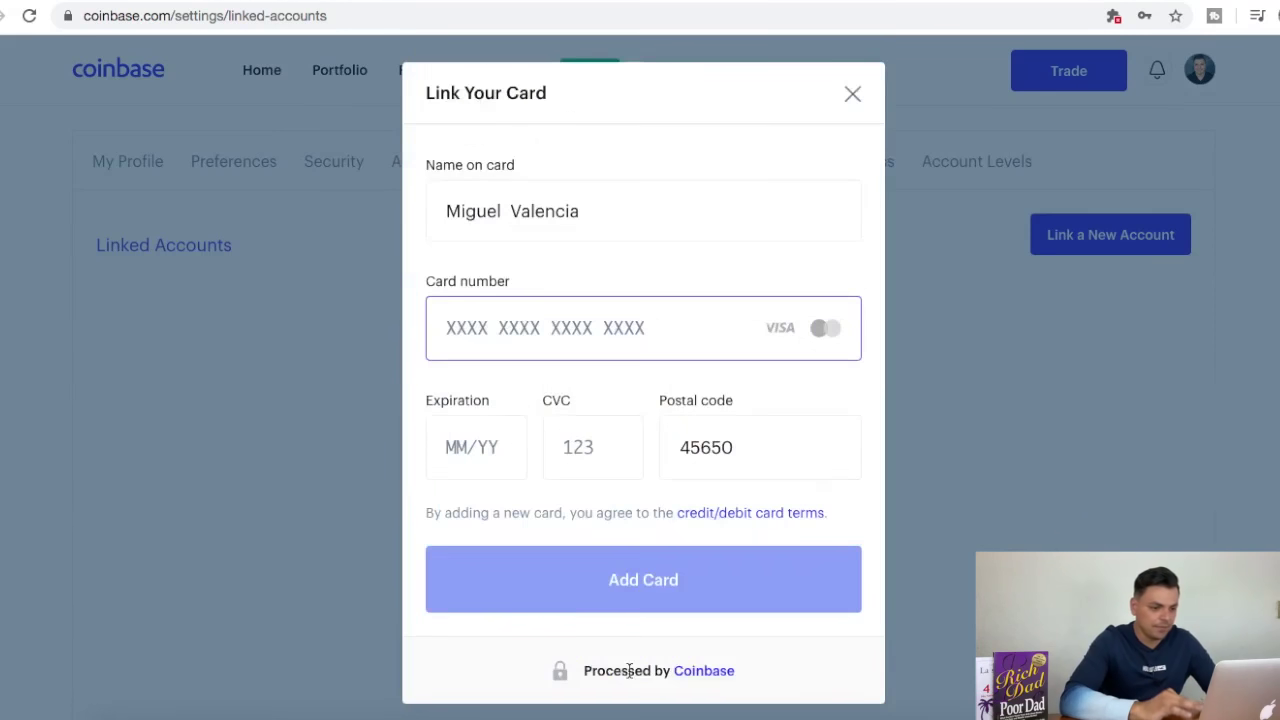
pyautogui.click(481, 322)
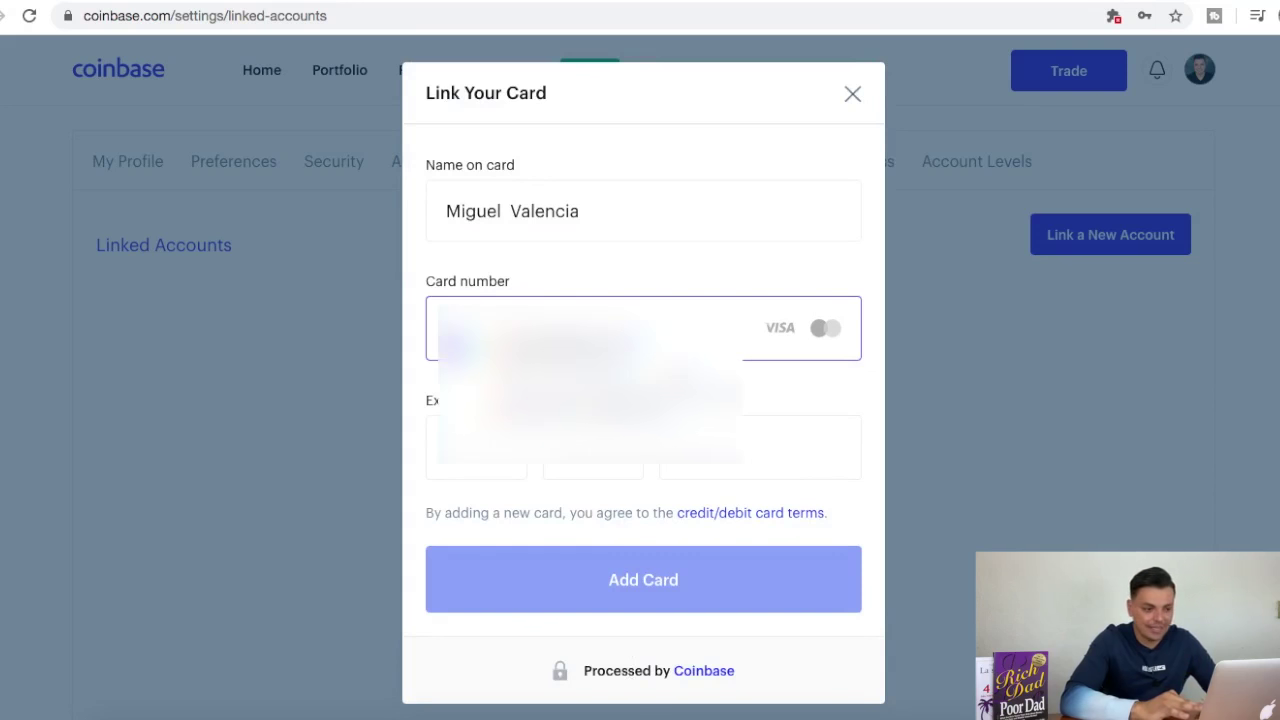
pyautogui.click(560, 385)
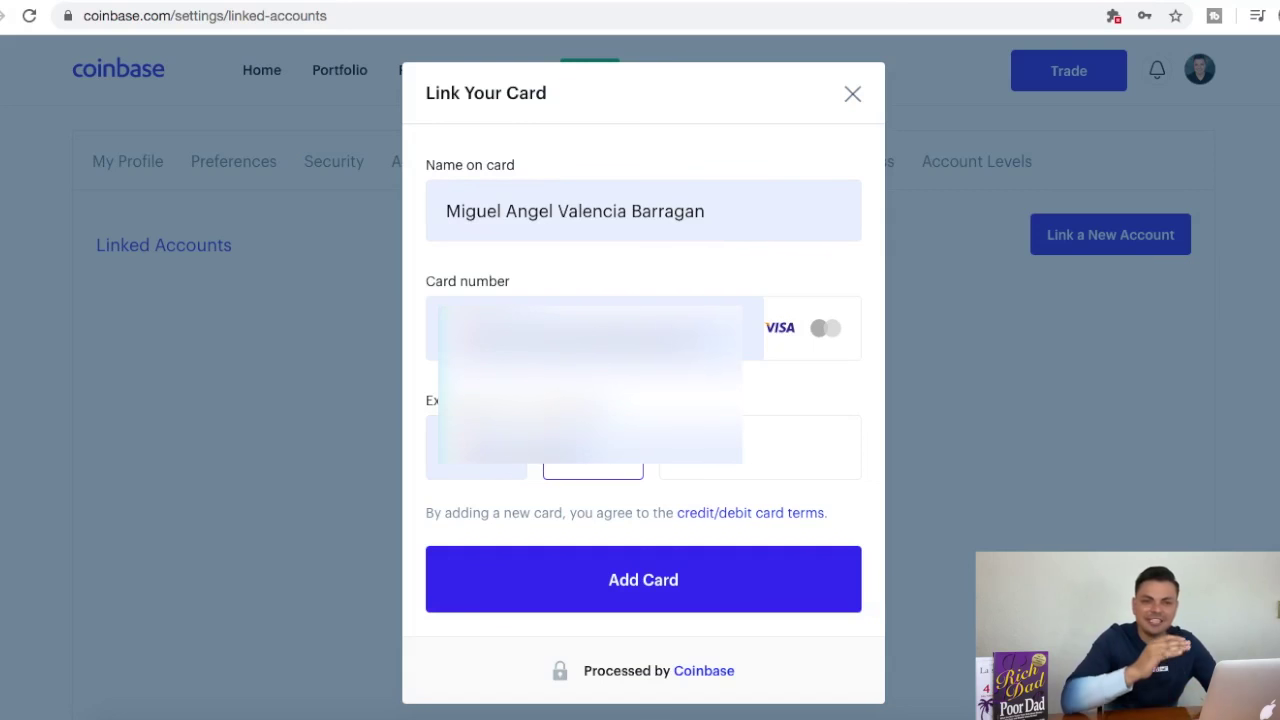
pyautogui.click(616, 580)
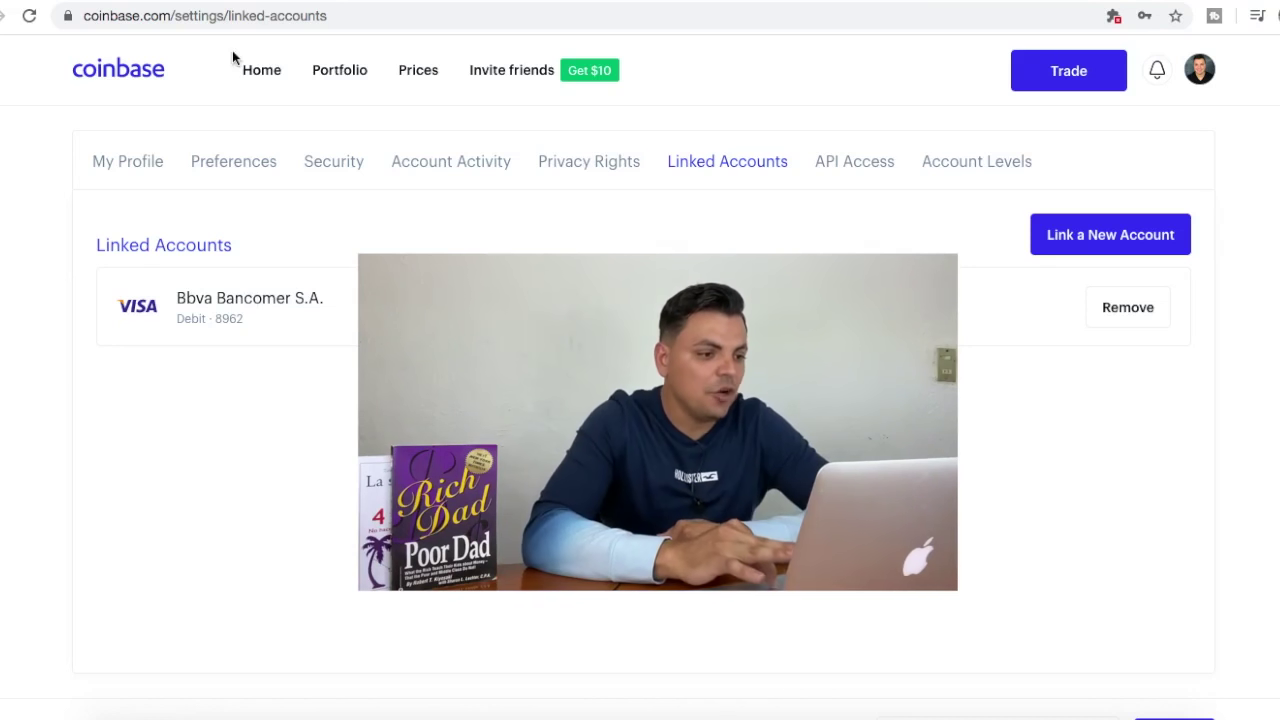
# Return to the Home dashboard showing the $336.65 portfolio balance
pyautogui.click(264, 72)
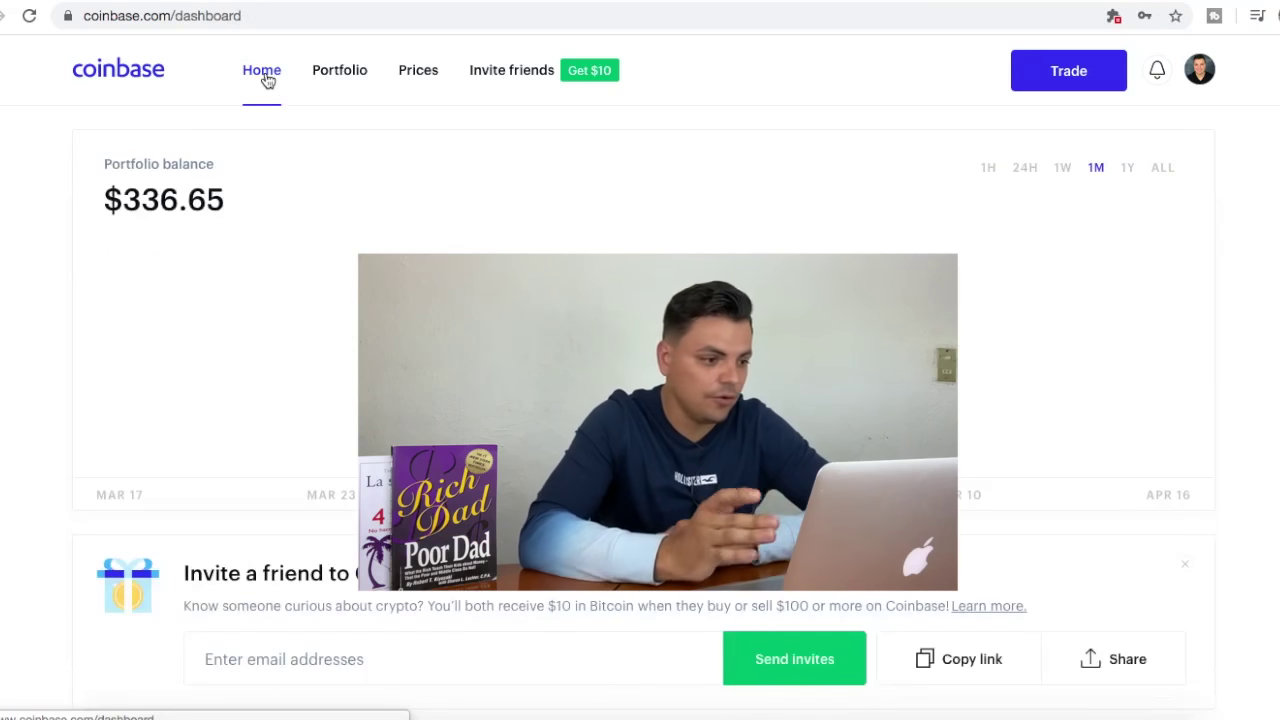
# Open the Bitcoin wallet from Portfolio, showing the 0.04758210 BTC balance and referral receipts
pyautogui.click(329, 80)
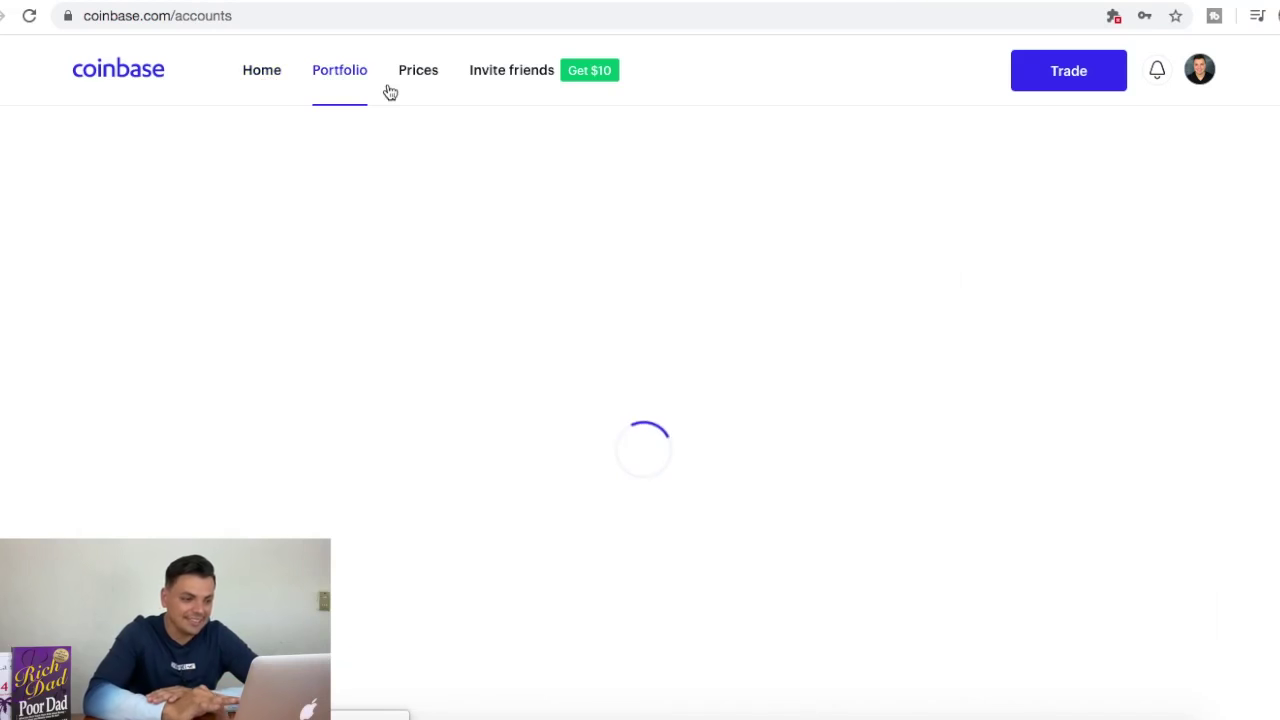
pyautogui.click(354, 80)
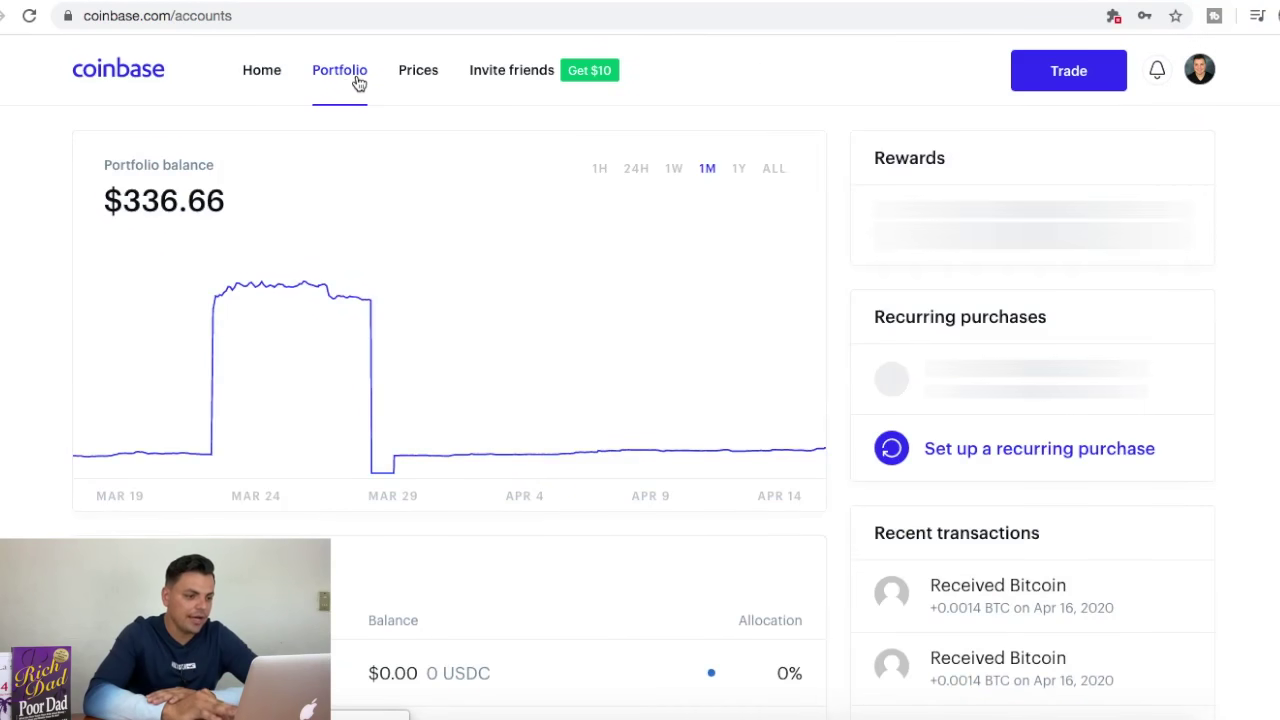
pyautogui.scroll(-1, 405, 249)
pyautogui.scroll(-3, 405, 249)
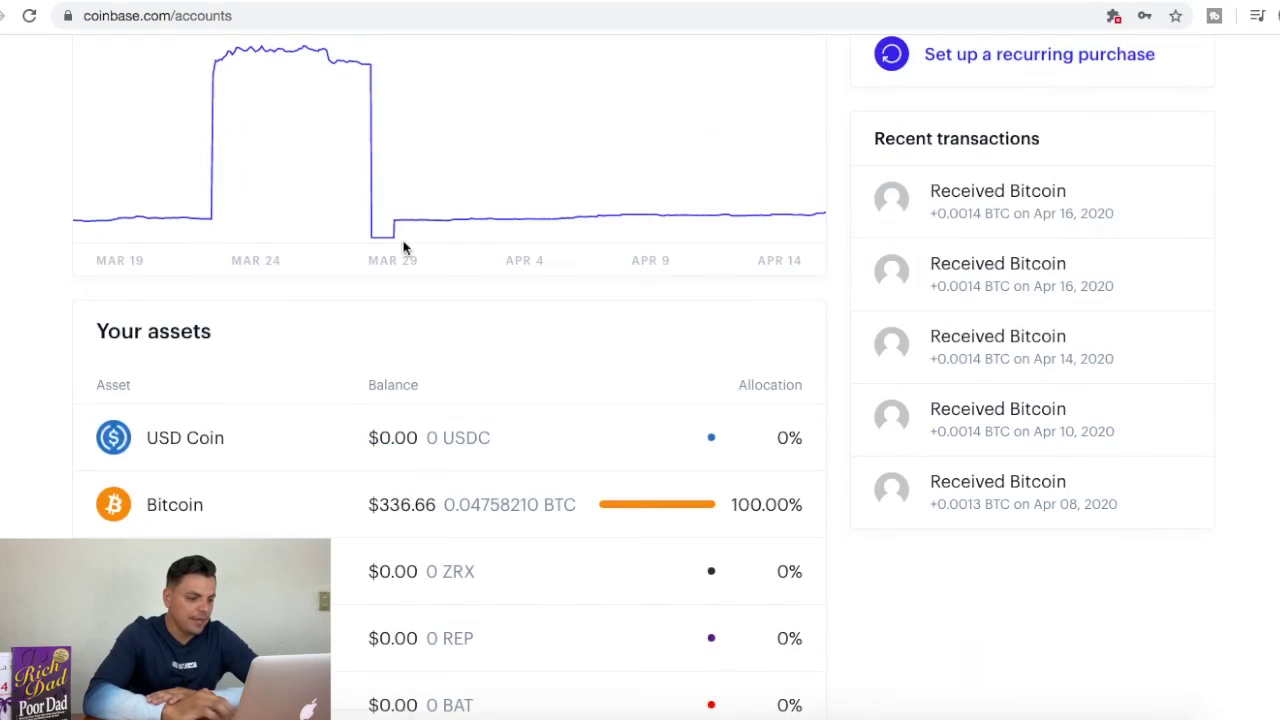
pyautogui.click(178, 510)
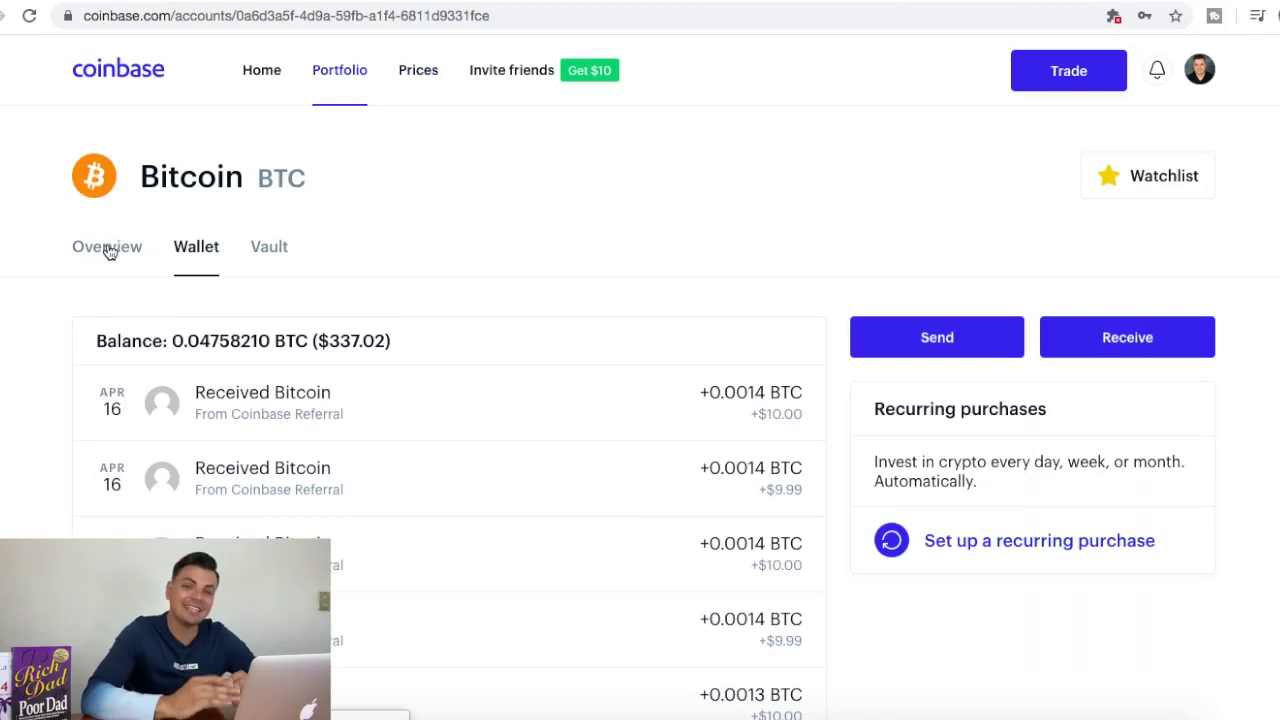
# Enter a $20 Bitcoin buy amount on the Overview page, paid with the Visa card
pyautogui.click(109, 249)
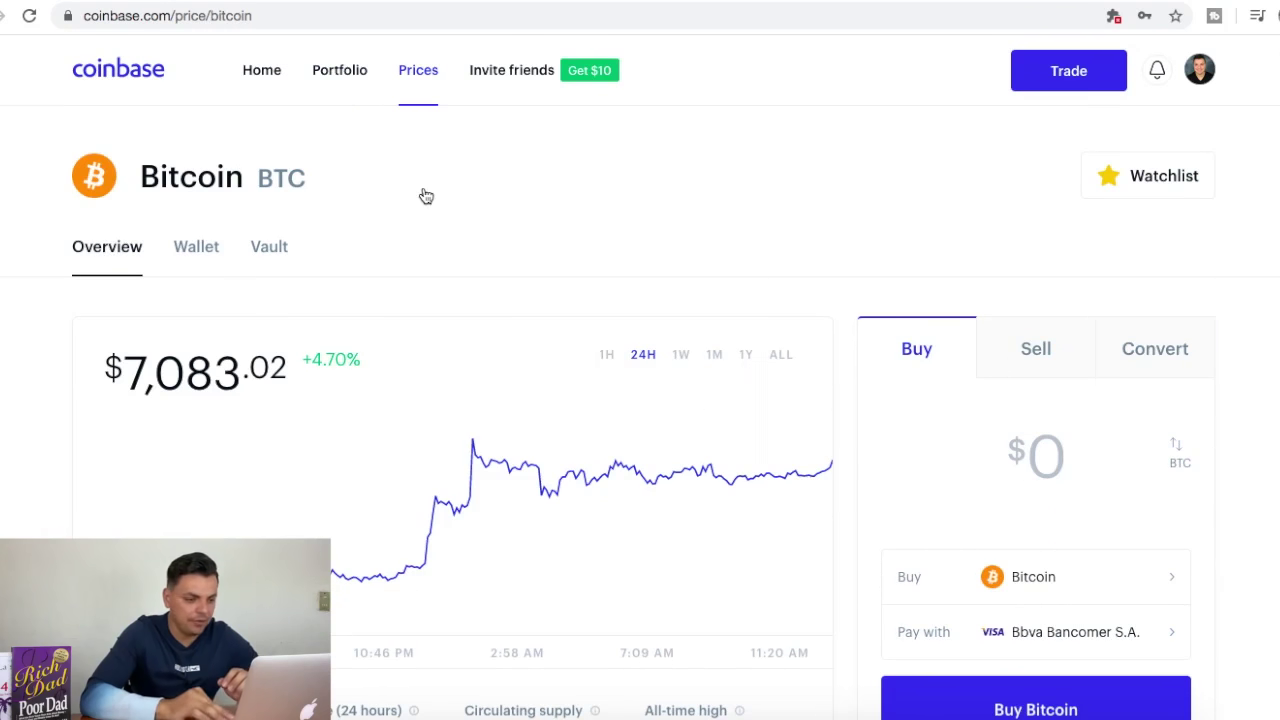
pyautogui.scroll(-2, 556, 155)
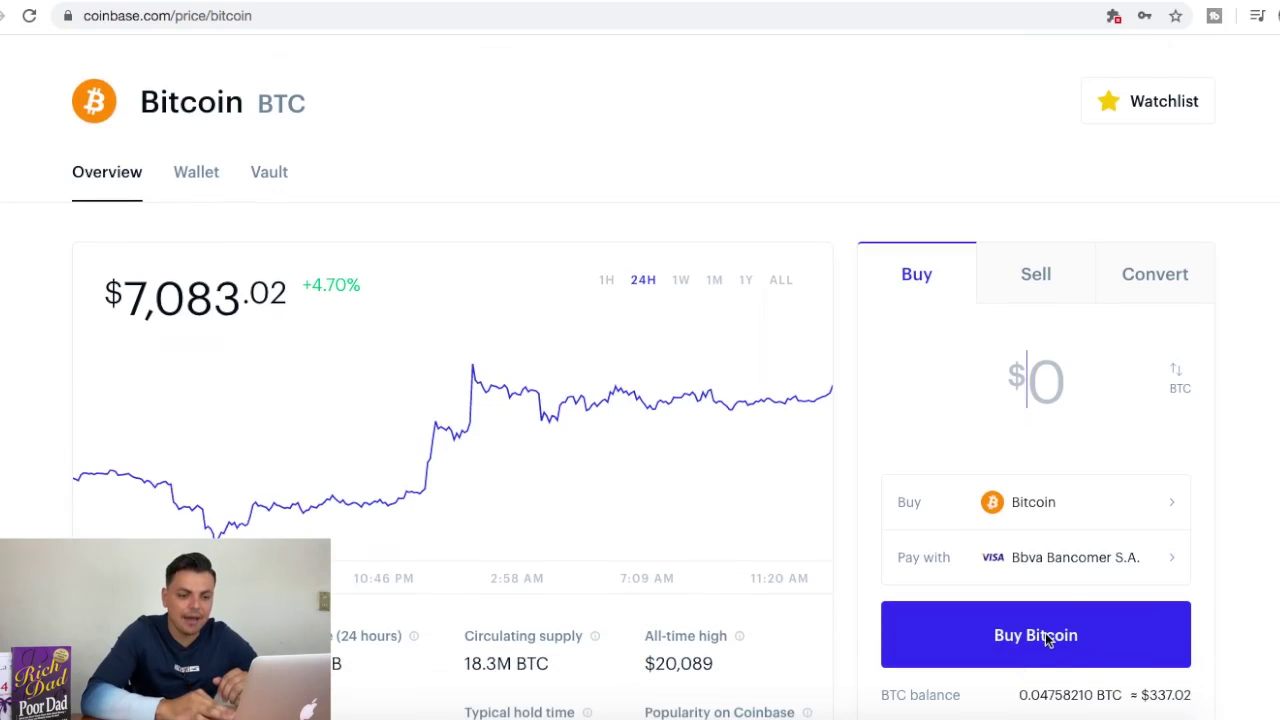
pyautogui.click(1042, 376)
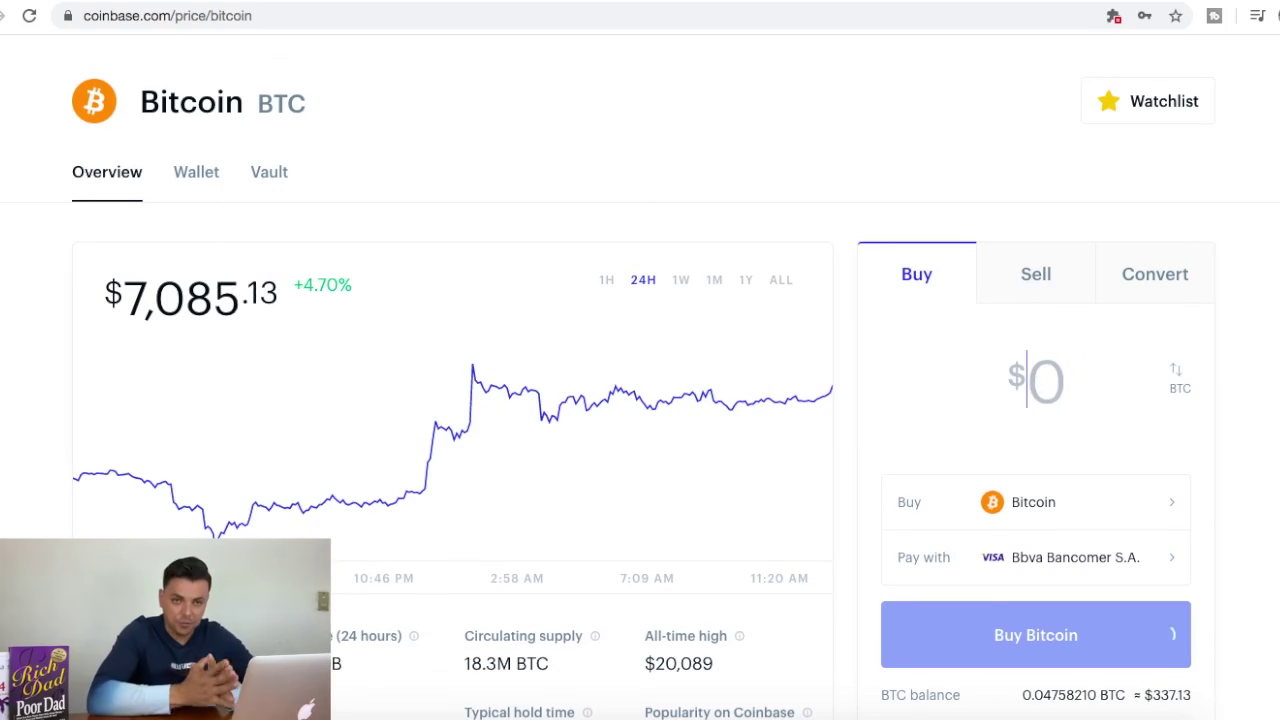
pyautogui.write('20')
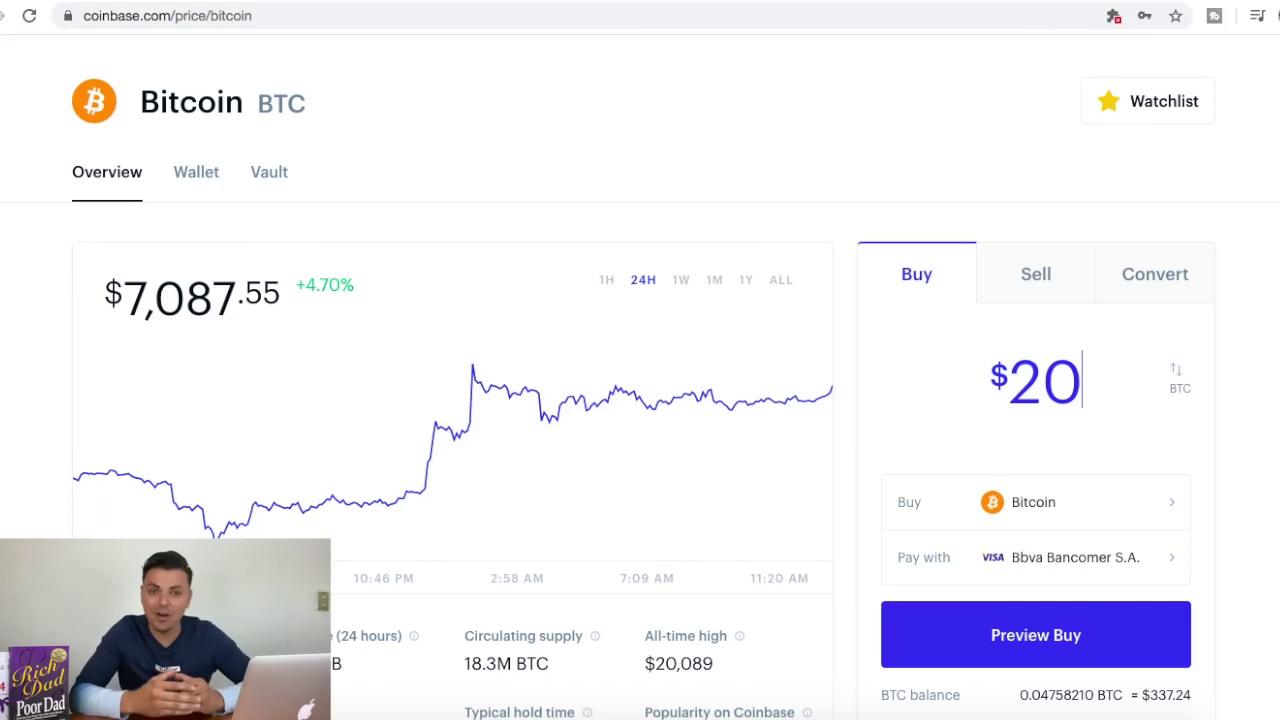
pyautogui.scroll(-2, 1049, 386)
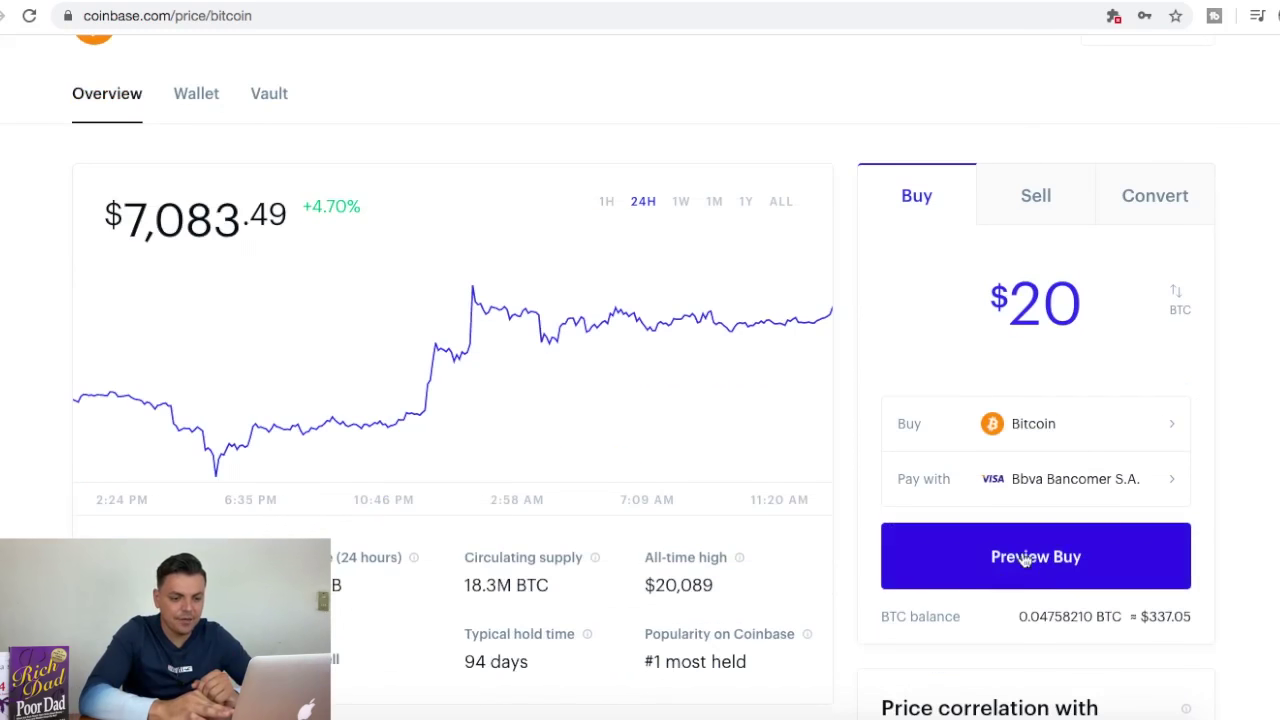
# Preview and place the $20 order for 0.00260118 BTC with its $1.49 fee
pyautogui.click(1043, 555)
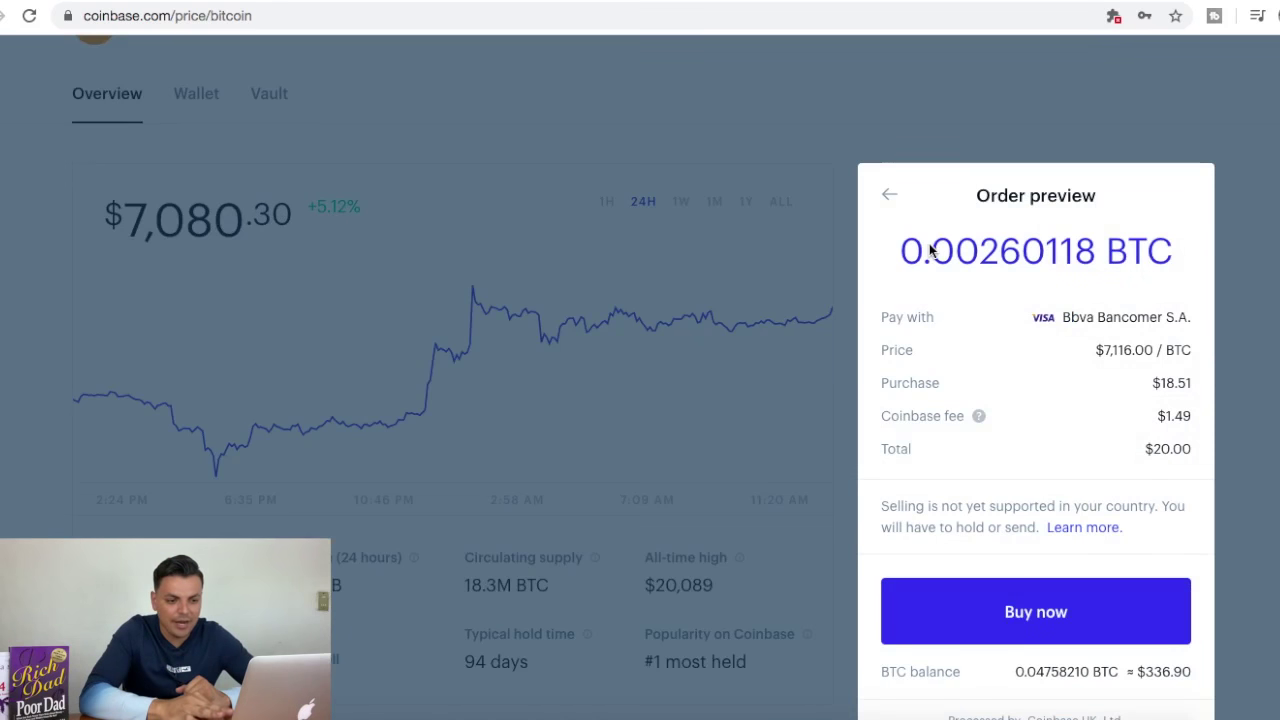
pyautogui.click(981, 255)
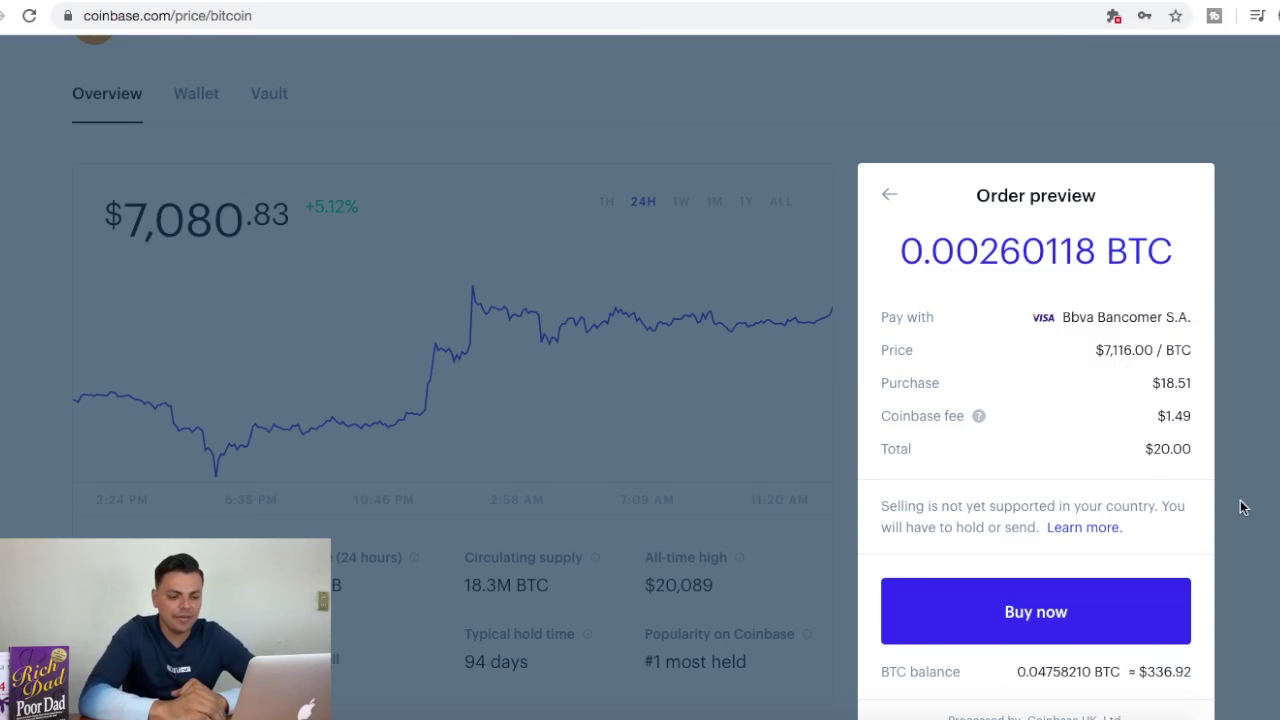
pyautogui.scroll(-1, 1243, 508)
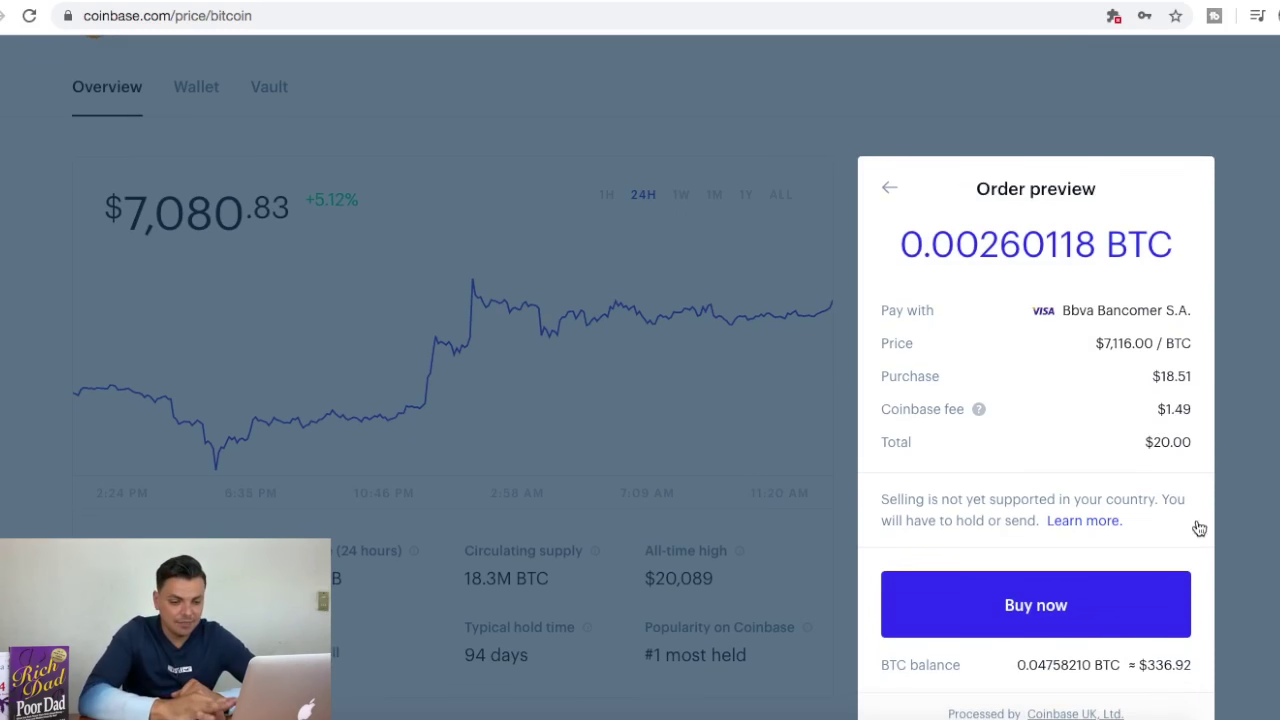
pyautogui.click(1065, 617)
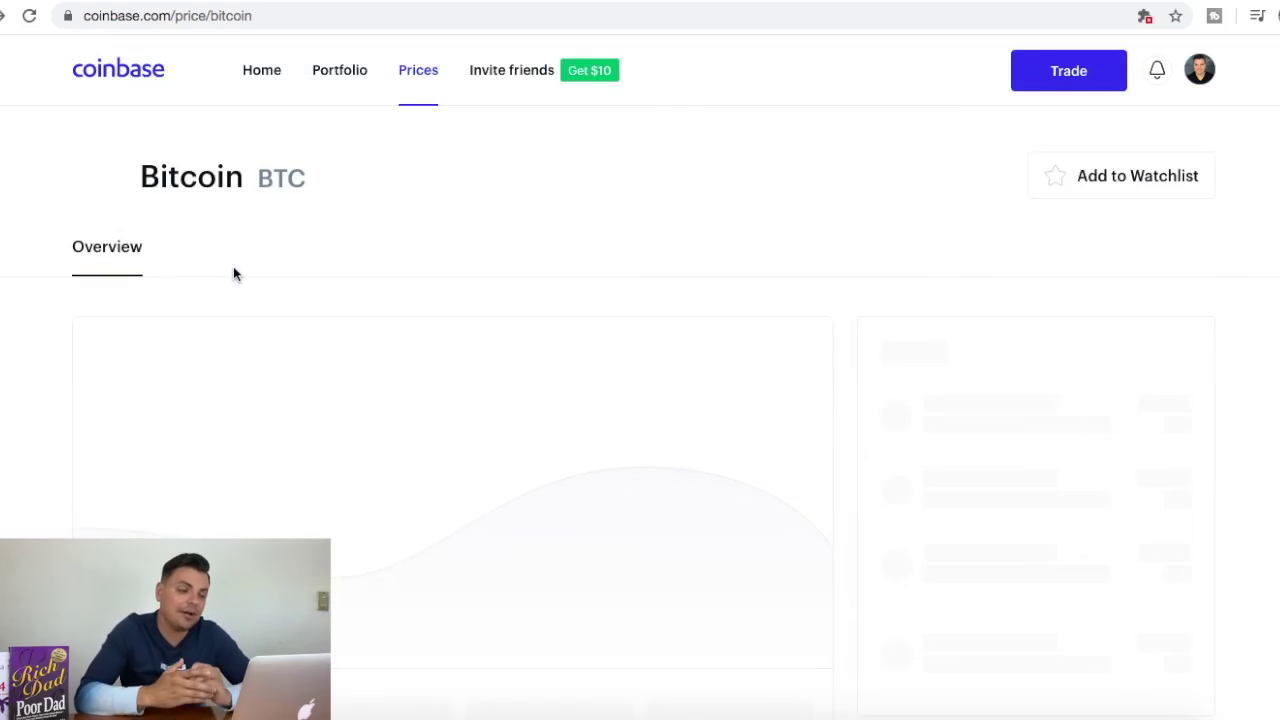
# View the Portfolio page with the $333.88 balance and the +0.0026 BTC purchase
pyautogui.click(350, 76)
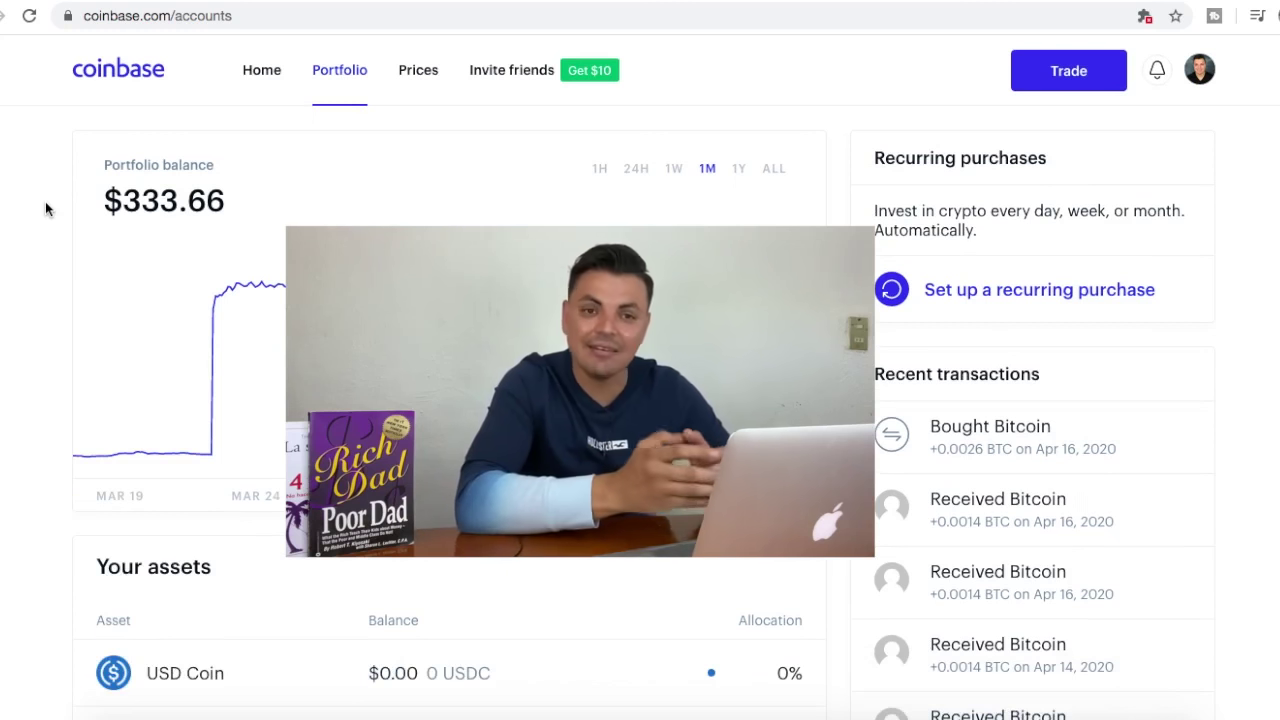
# Open the Security settings showing phone numbers and Authenticator 2-step verification
pyautogui.click(1188, 80)
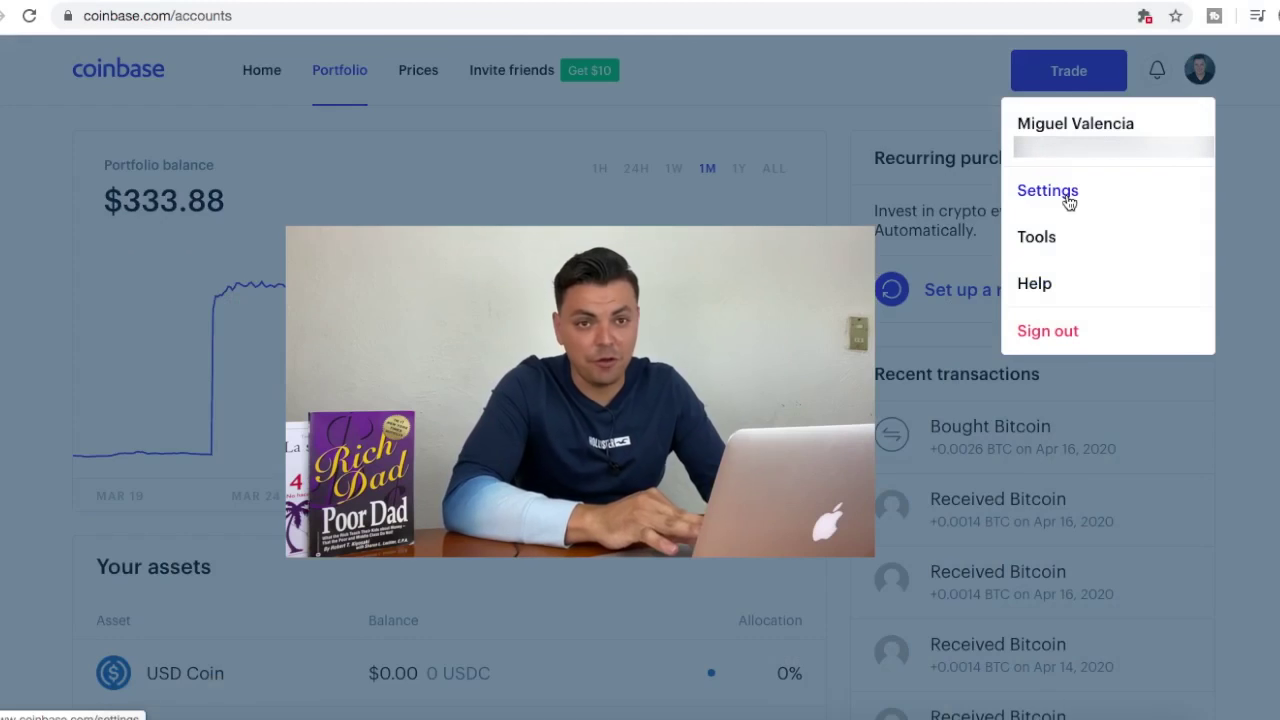
pyautogui.click(1047, 191)
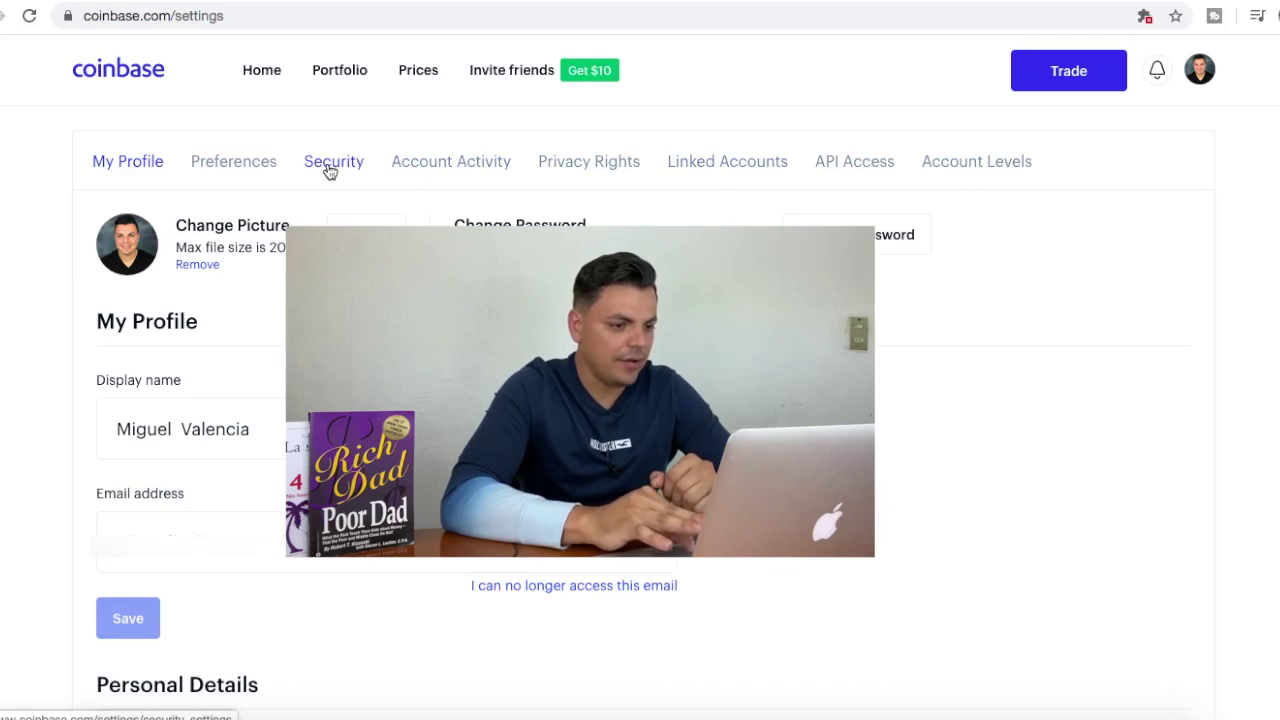
pyautogui.click(331, 168)
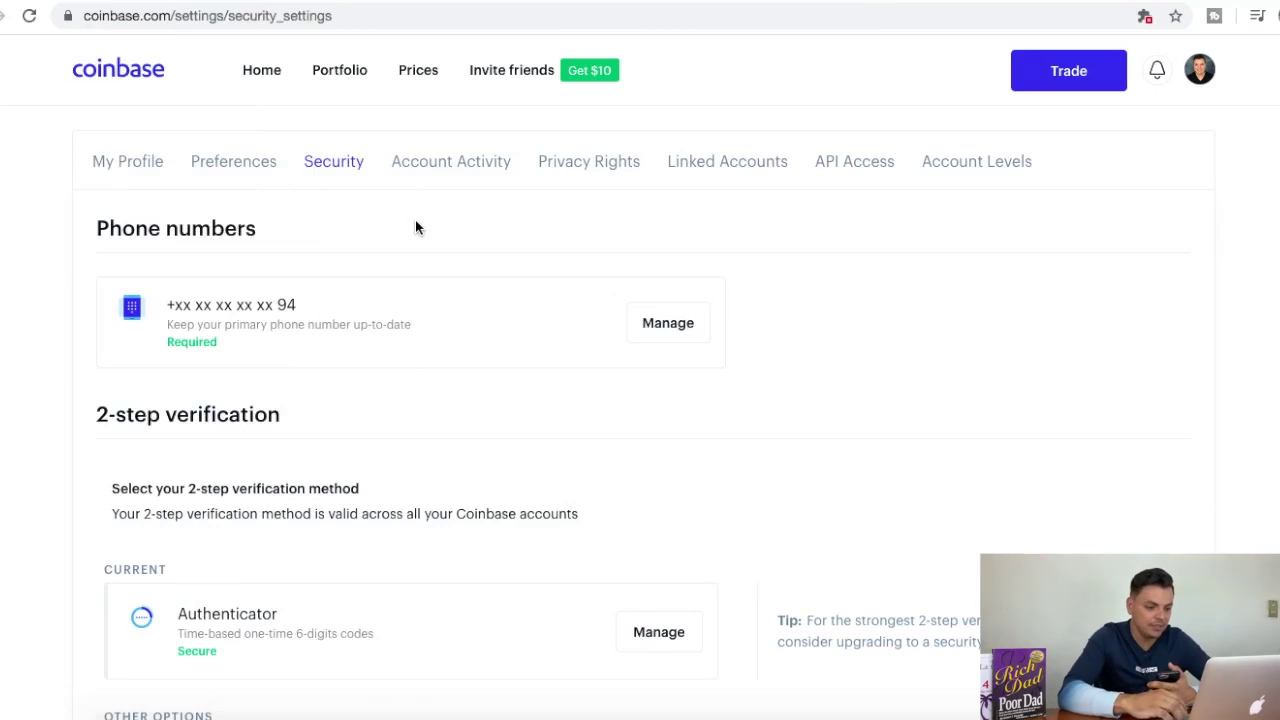
pyautogui.scroll(-3, 415, 221)
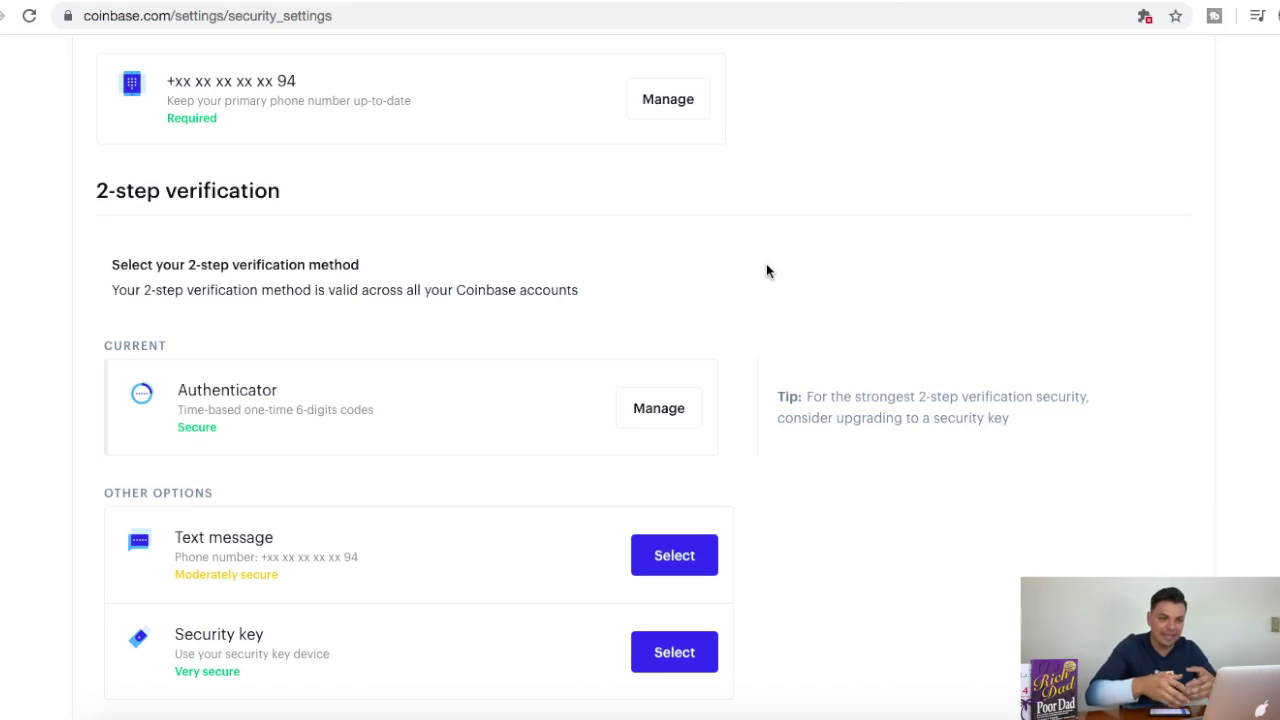
# Open the Vault tab on the Bitcoin asset page
pyautogui.scroll(2, 766, 264)
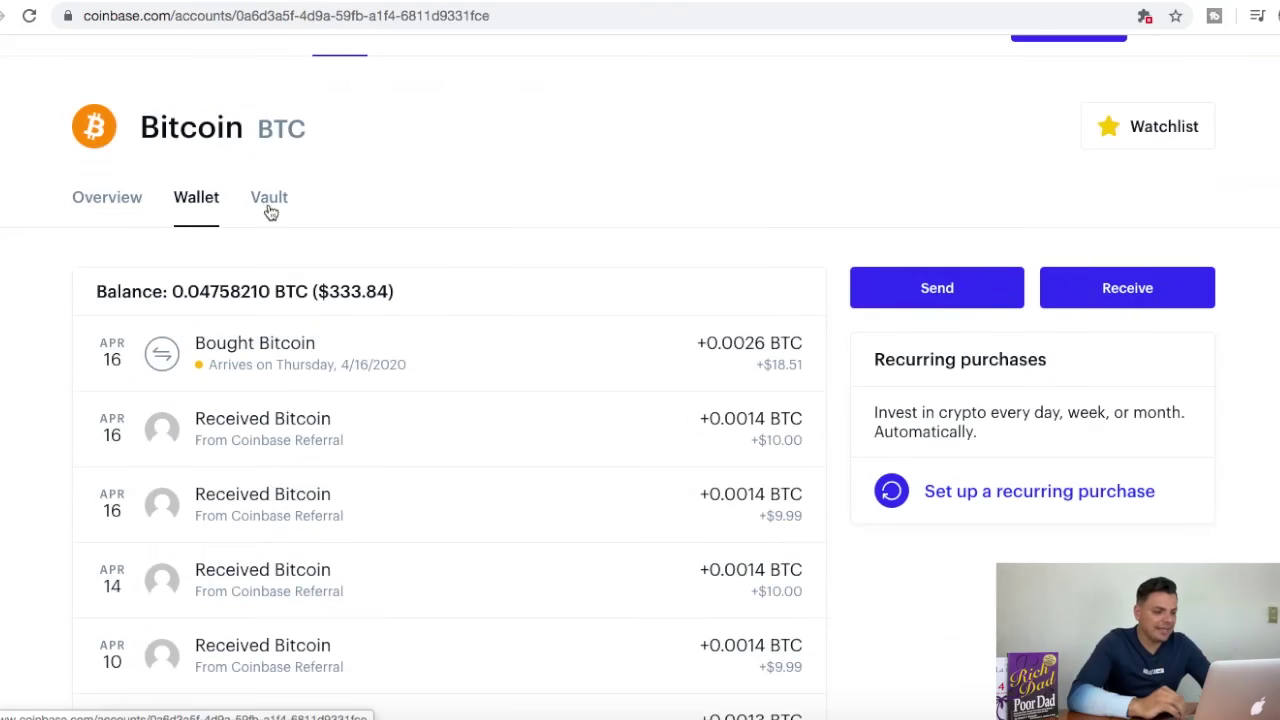
pyautogui.scroll(1, 270, 212)
pyautogui.click(272, 255)
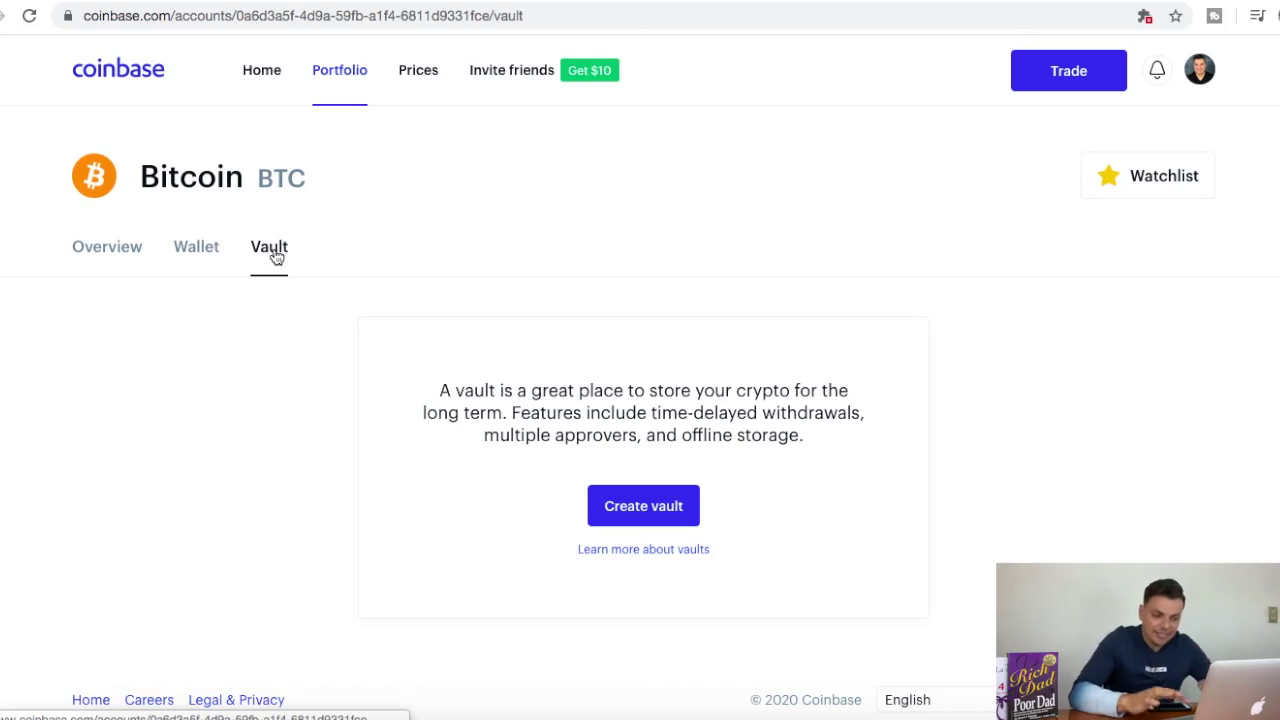
# Start a new Bitcoin vault and name it 'BTC Vault MV'
pyautogui.click(655, 512)
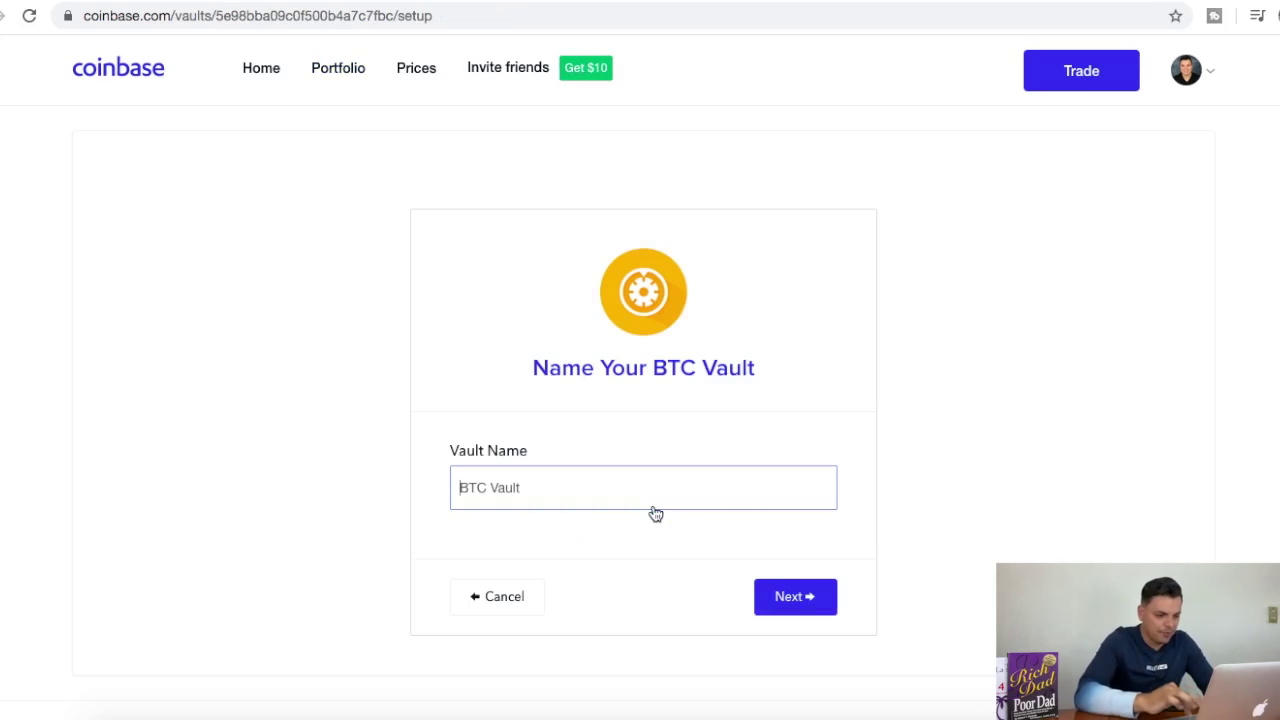
pyautogui.click(579, 489)
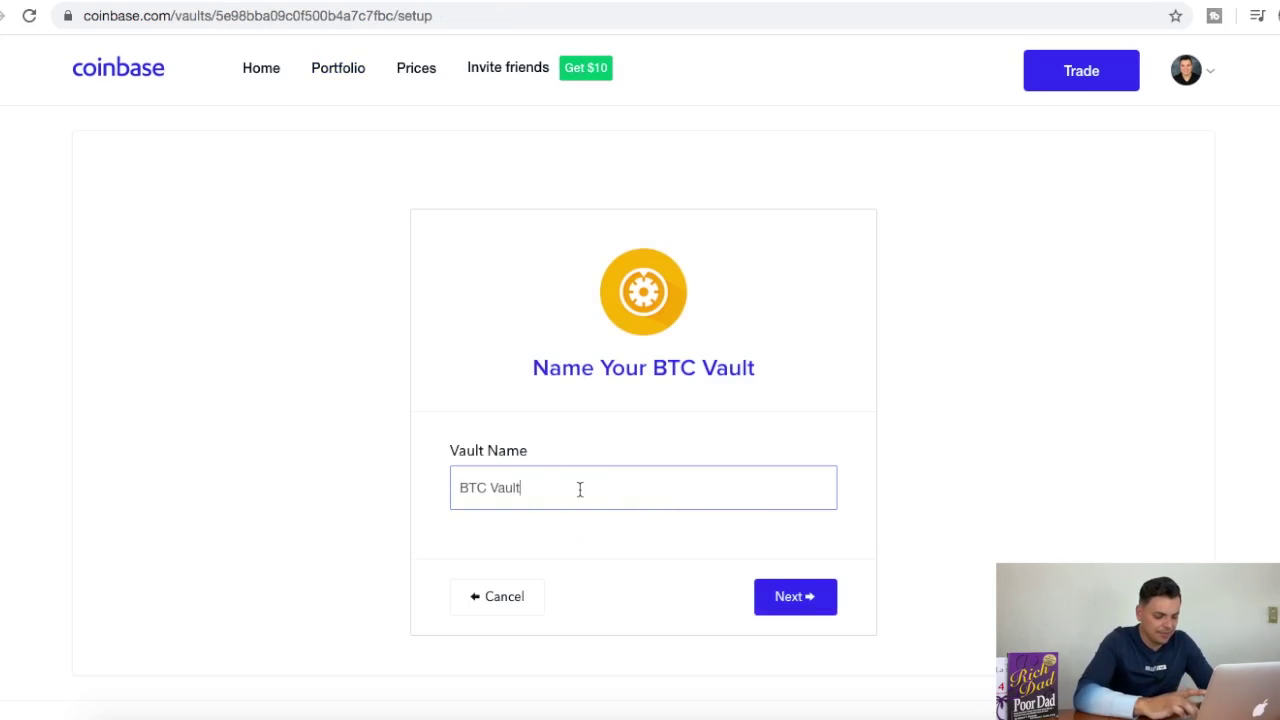
pyautogui.write('MV')
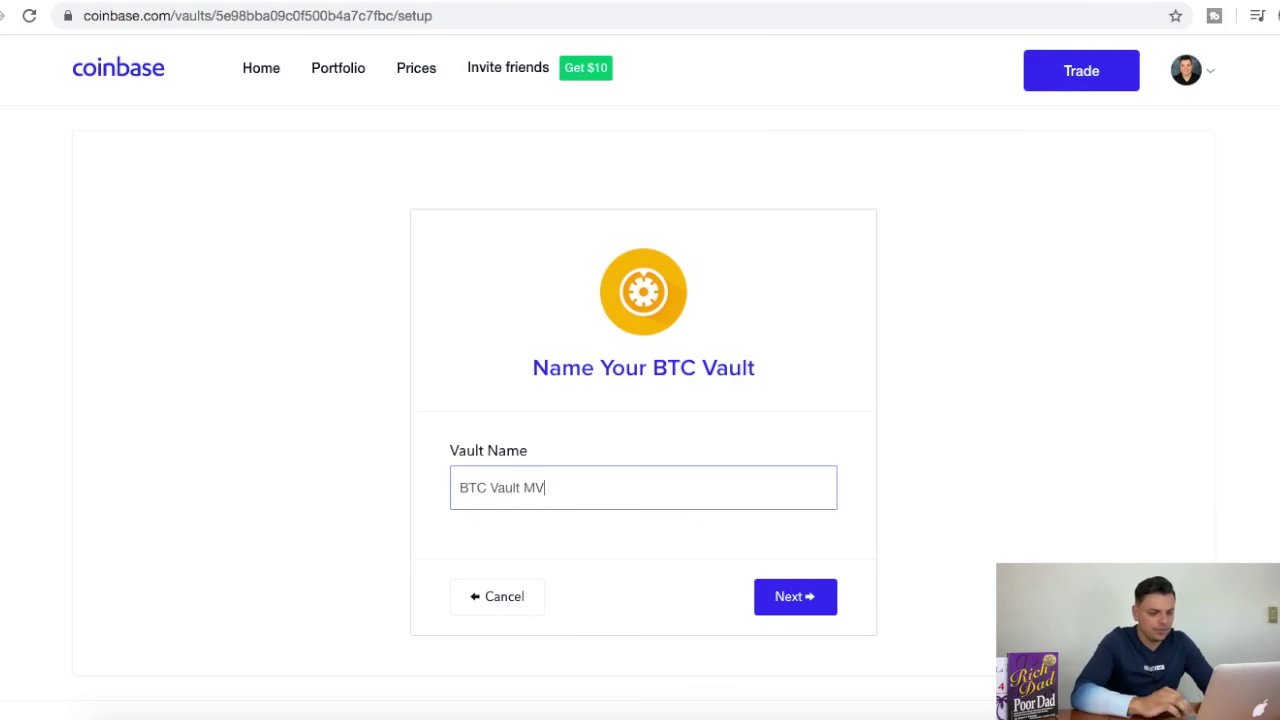
pyautogui.scroll(-1, 640, 400)
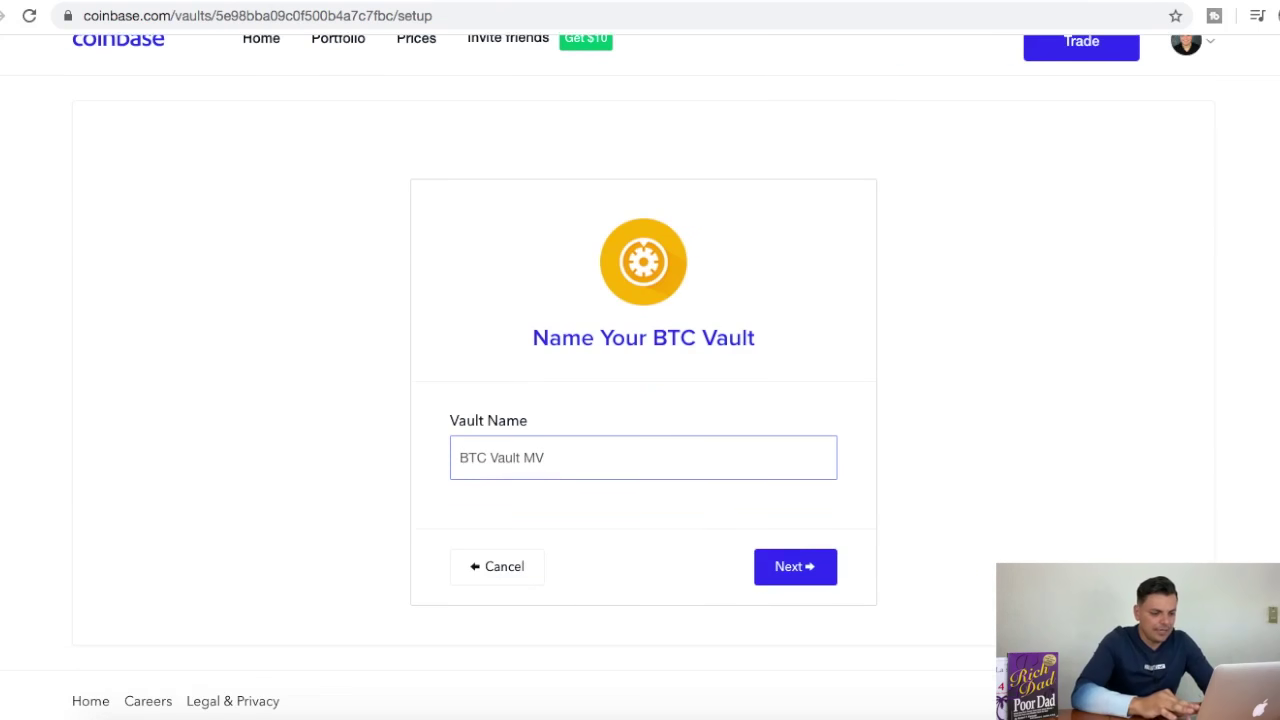
pyautogui.click(787, 567)
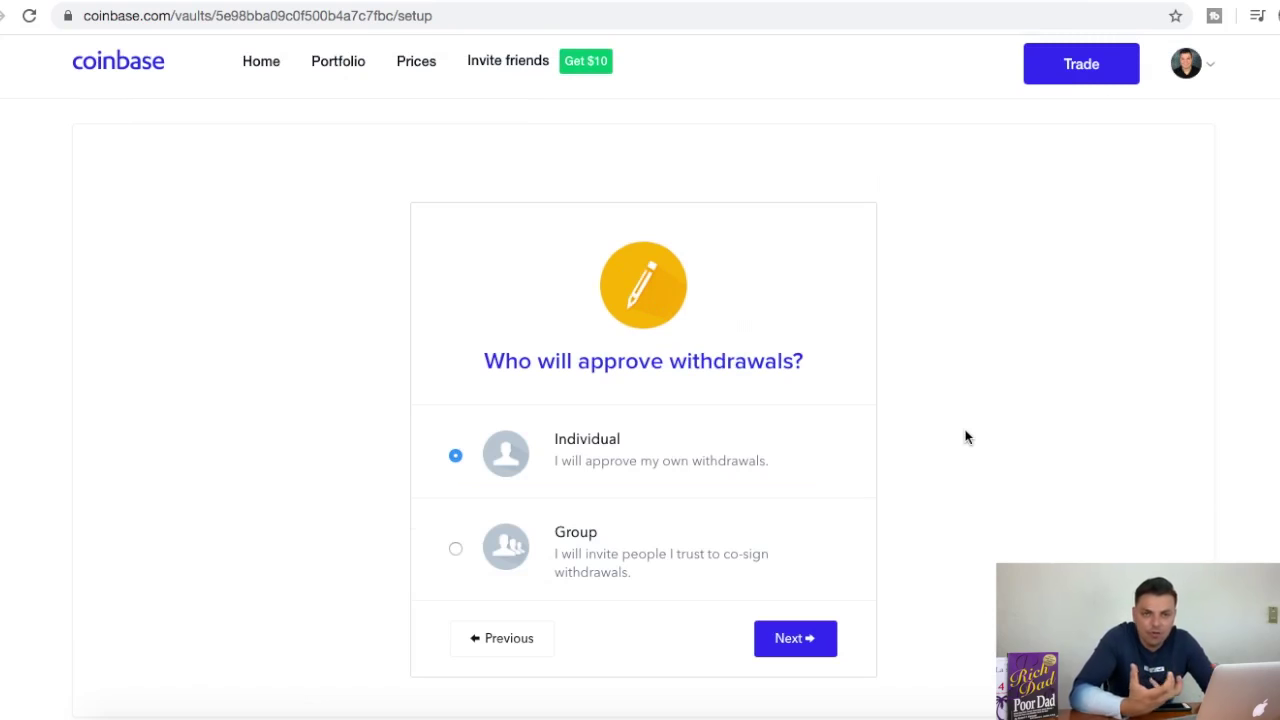
# Keep individual withdrawal approval and submit a secondary e-mail address for the vault
pyautogui.scroll(-1, 966, 435)
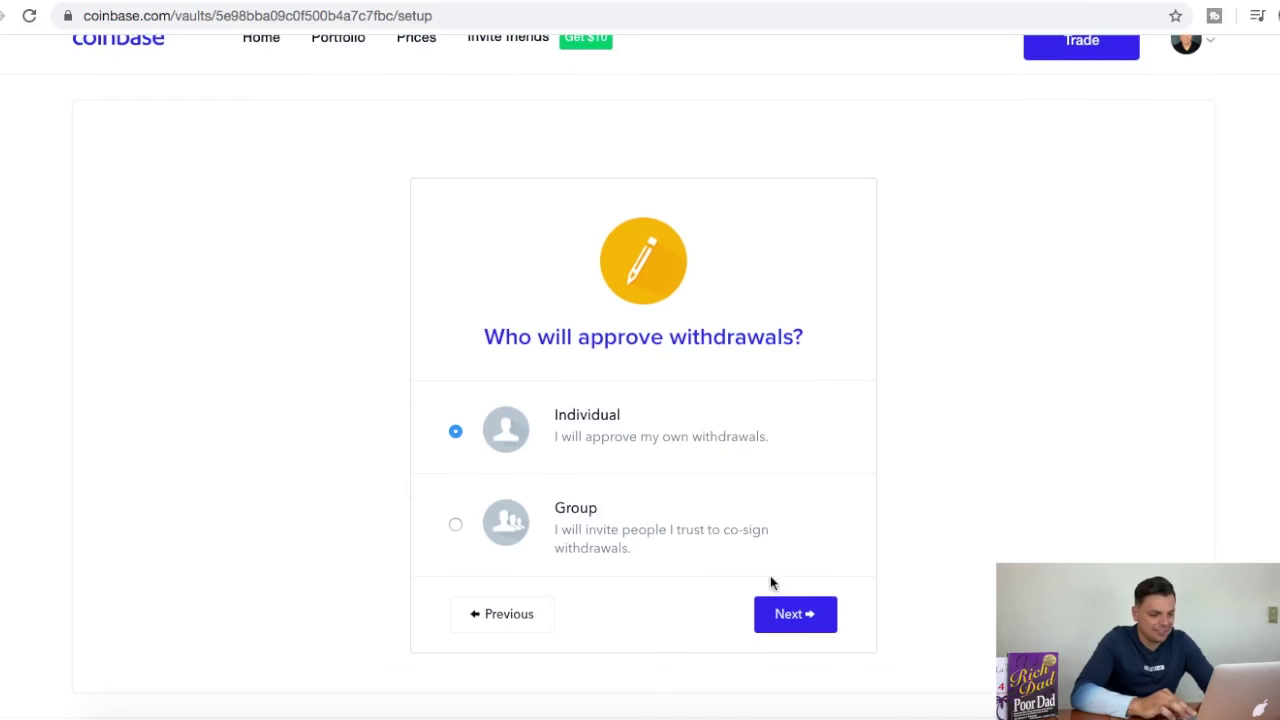
pyautogui.click(791, 615)
pyautogui.click(560, 583)
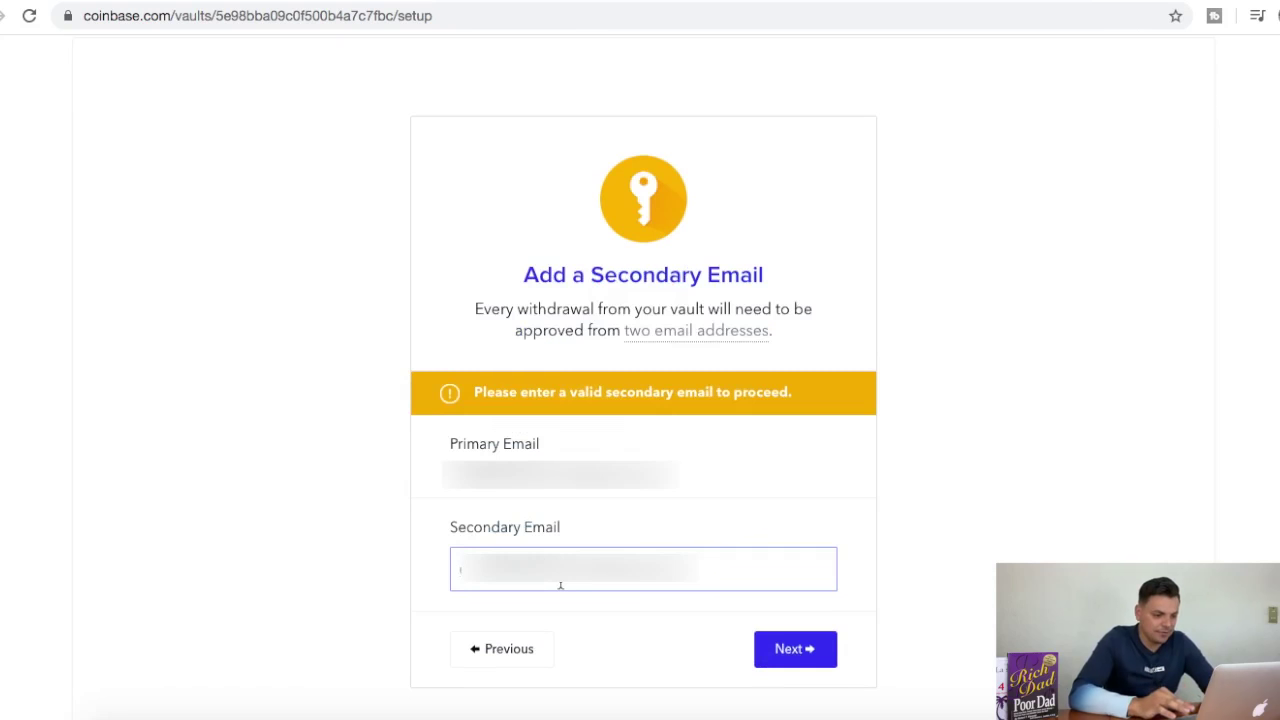
pyautogui.click(785, 651)
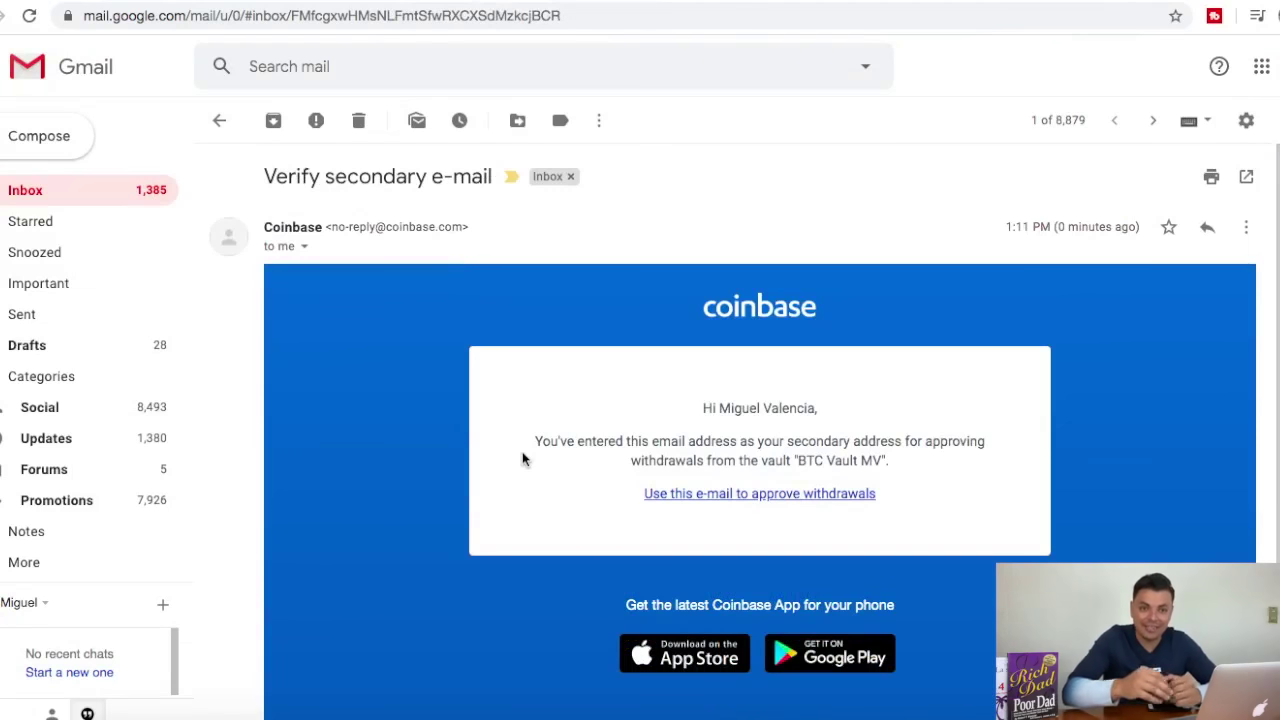
# Approve the secondary e-mail through the Gmail link to activate BTC Vault MV
pyautogui.click(690, 494)
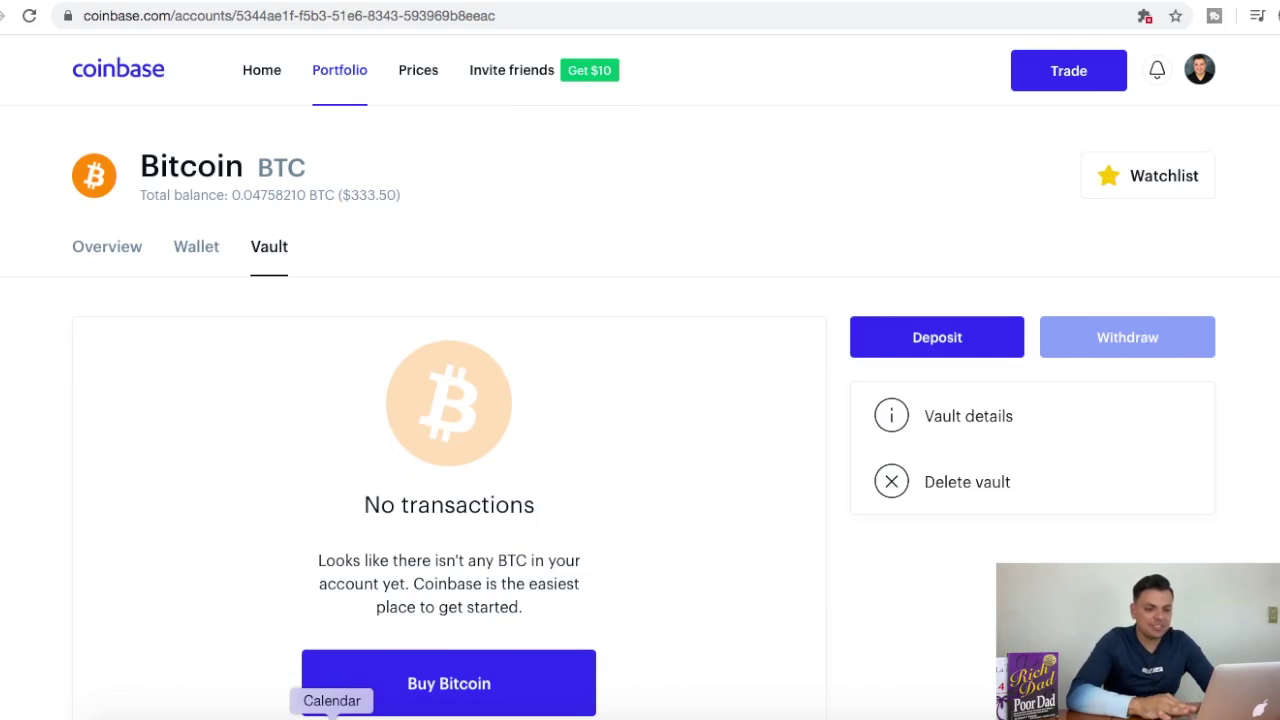
# Deposit 0.01758210 BTC from the BTC Wallet into the vault
pyautogui.click(940, 347)
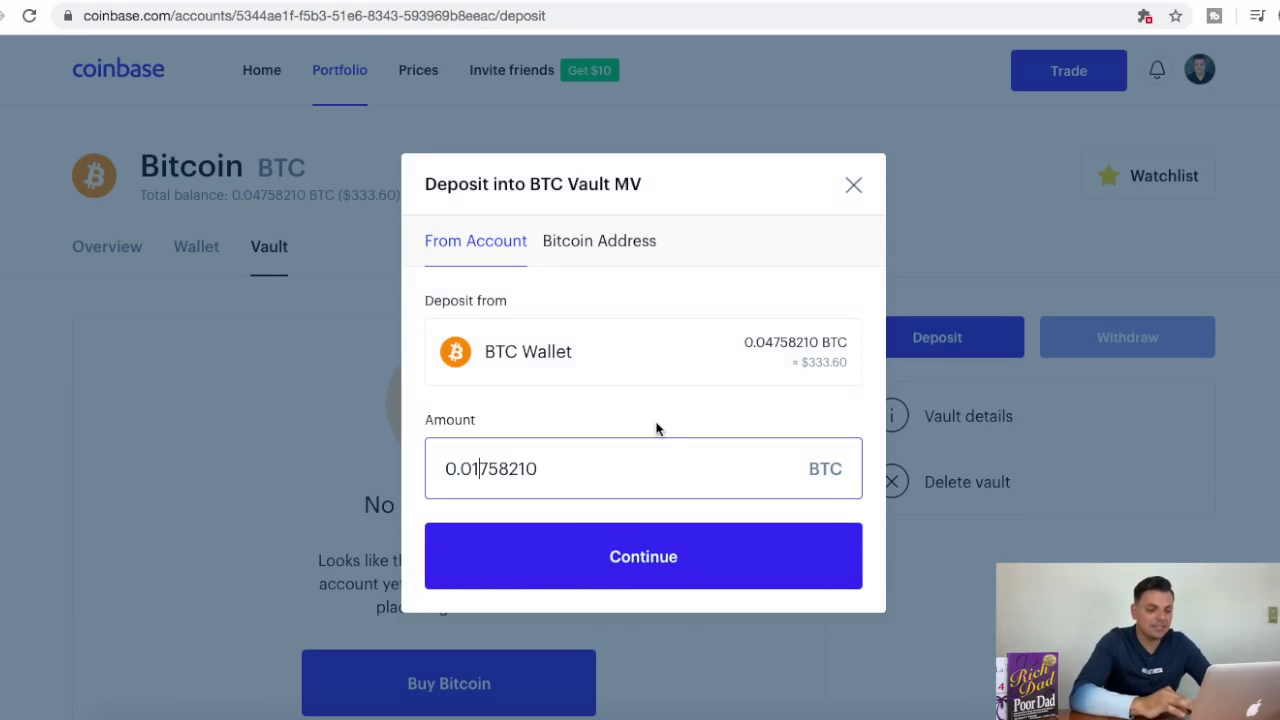
pyautogui.click(580, 572)
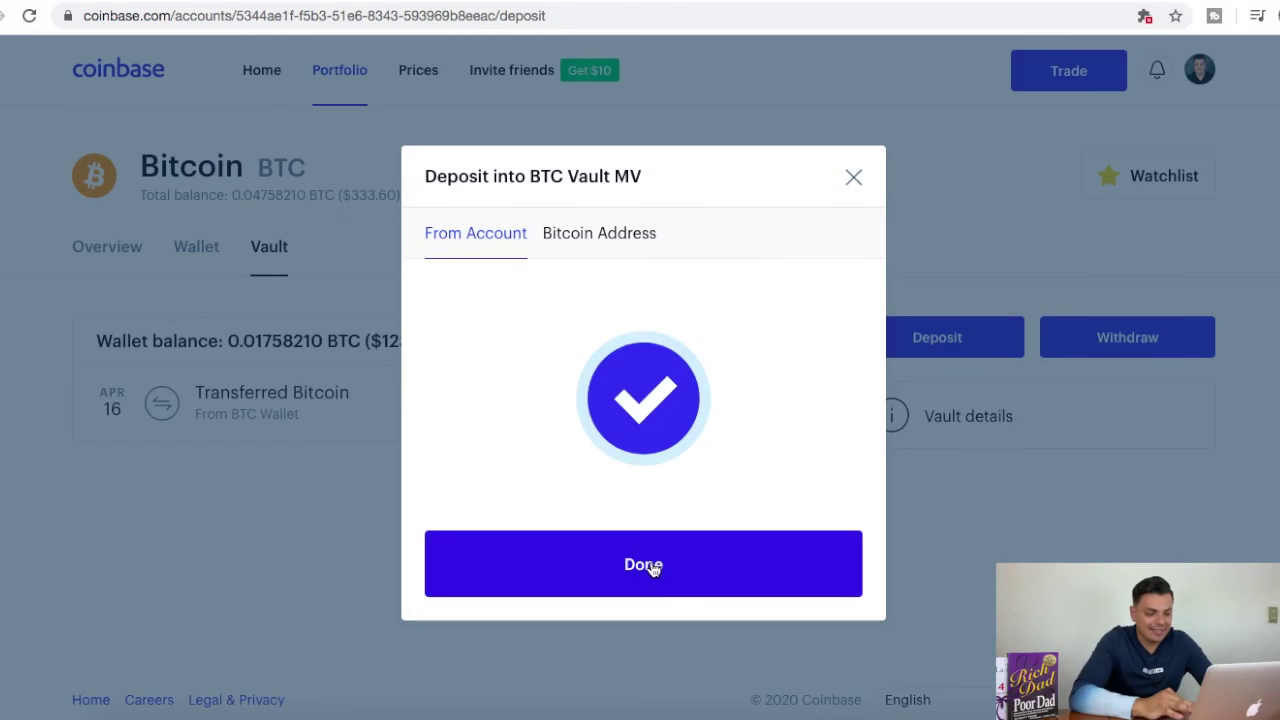
pyautogui.click(666, 566)
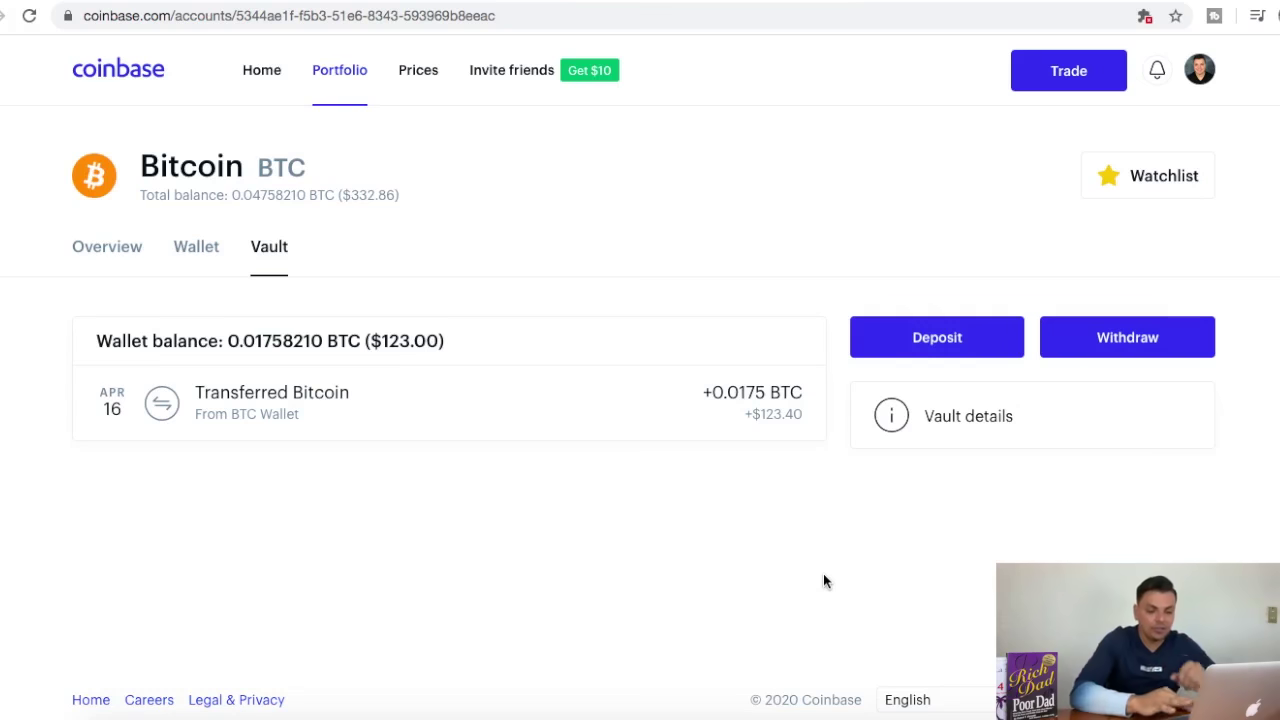
# Request withdrawal of the vault's full 0.01758210 BTC to BTC Wallet, verified with the authenticator code
pyautogui.click(1137, 359)
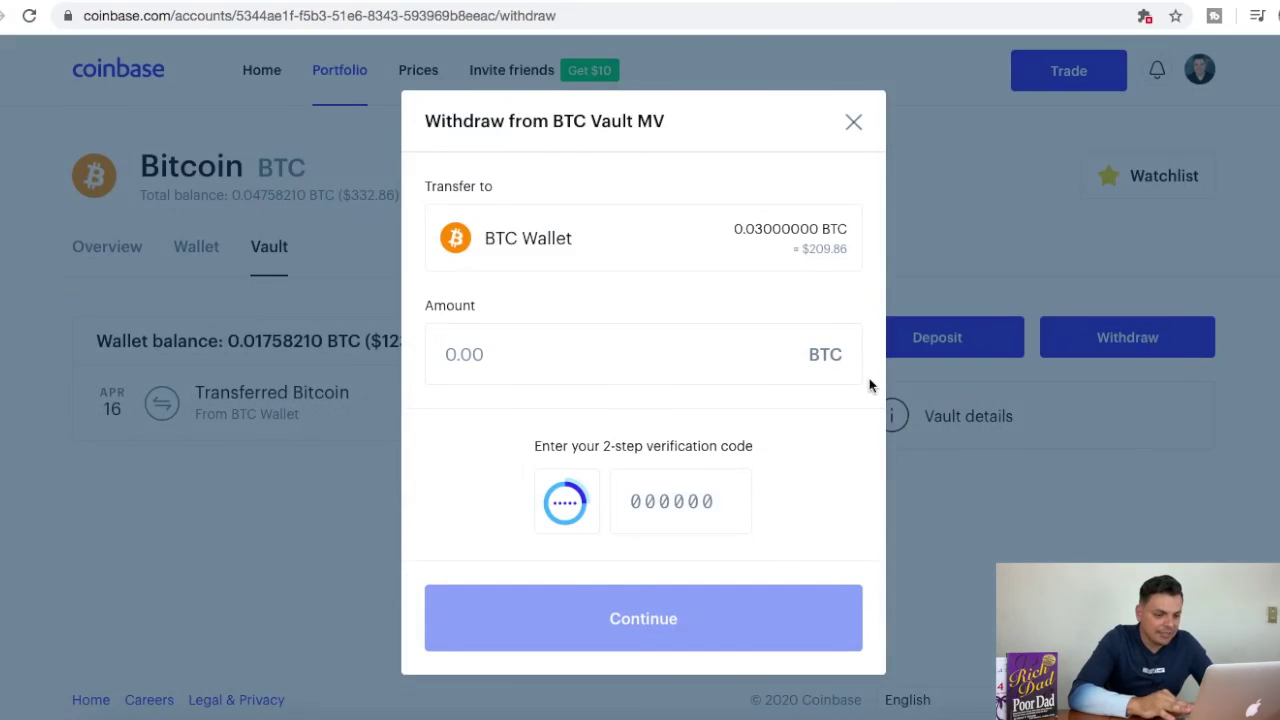
pyautogui.click(637, 359)
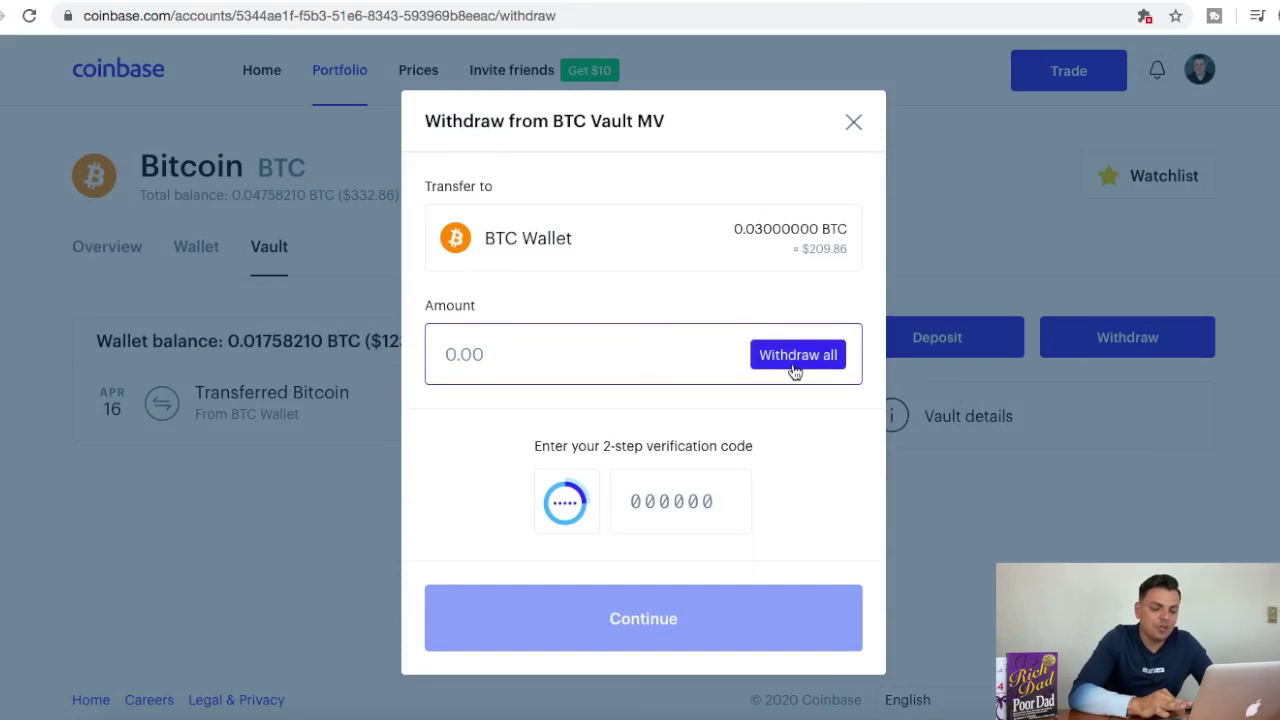
pyautogui.click(800, 358)
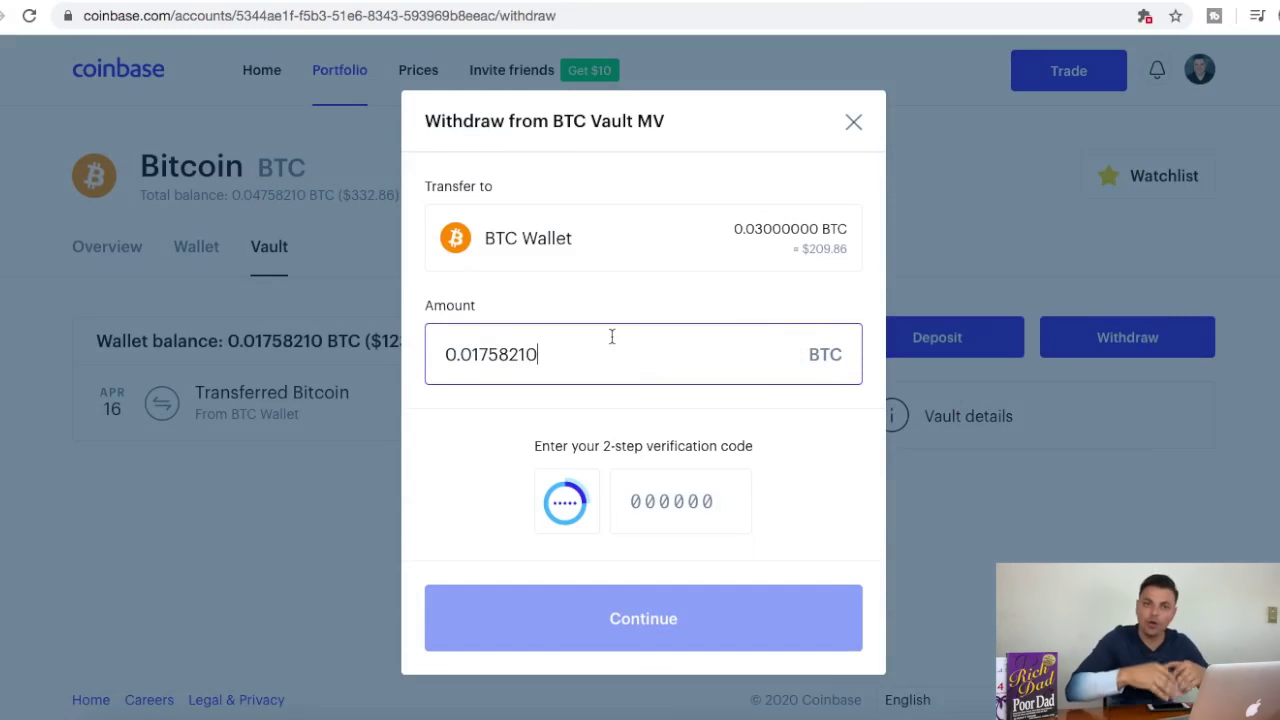
pyautogui.click(651, 495)
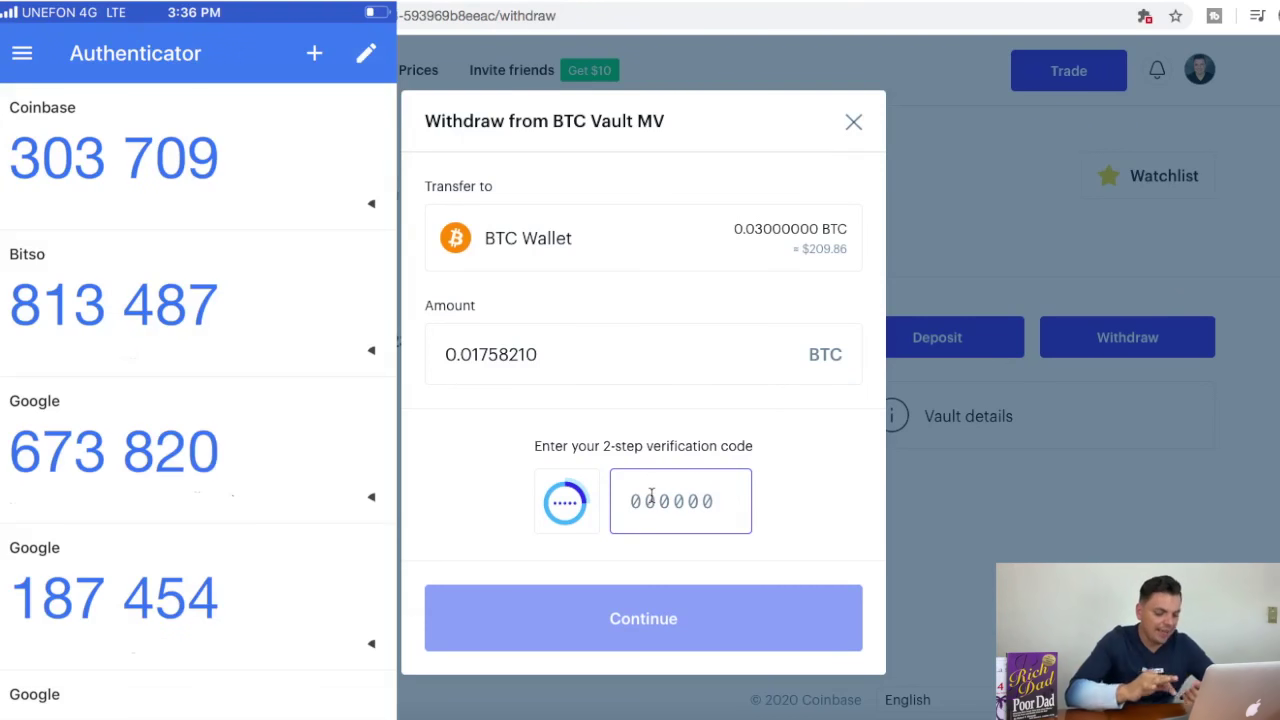
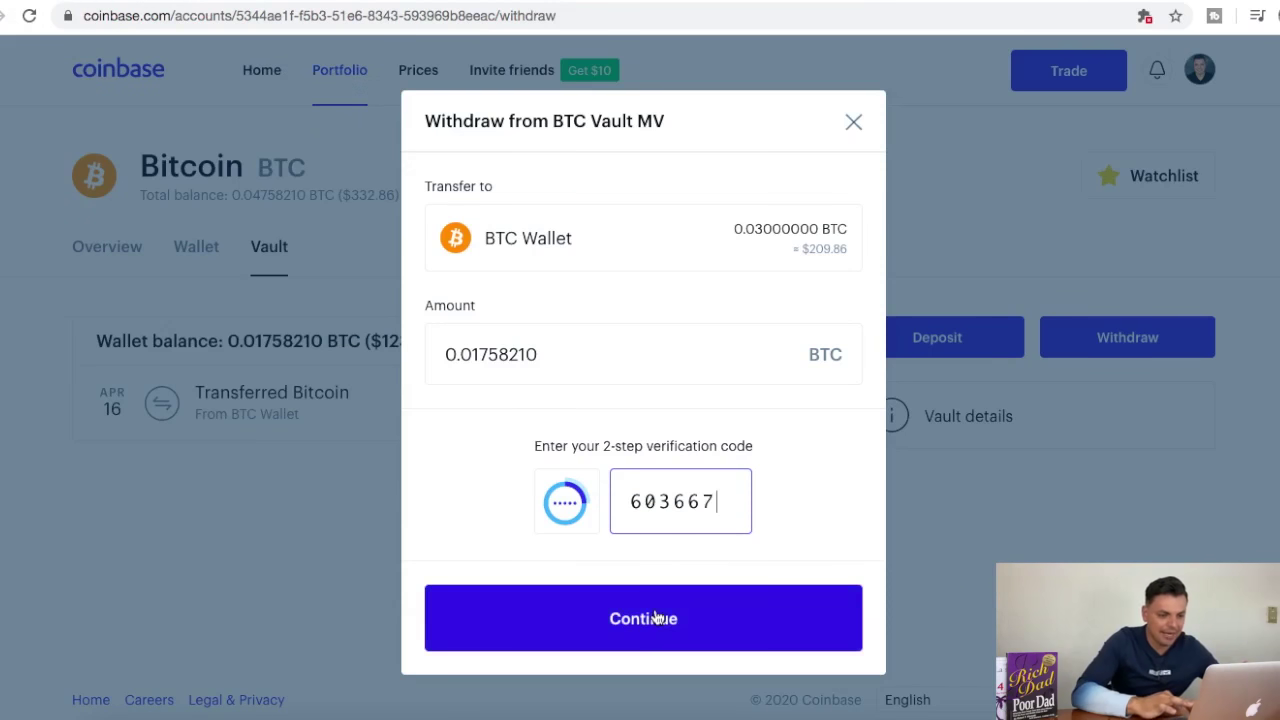
pyautogui.click(655, 617)
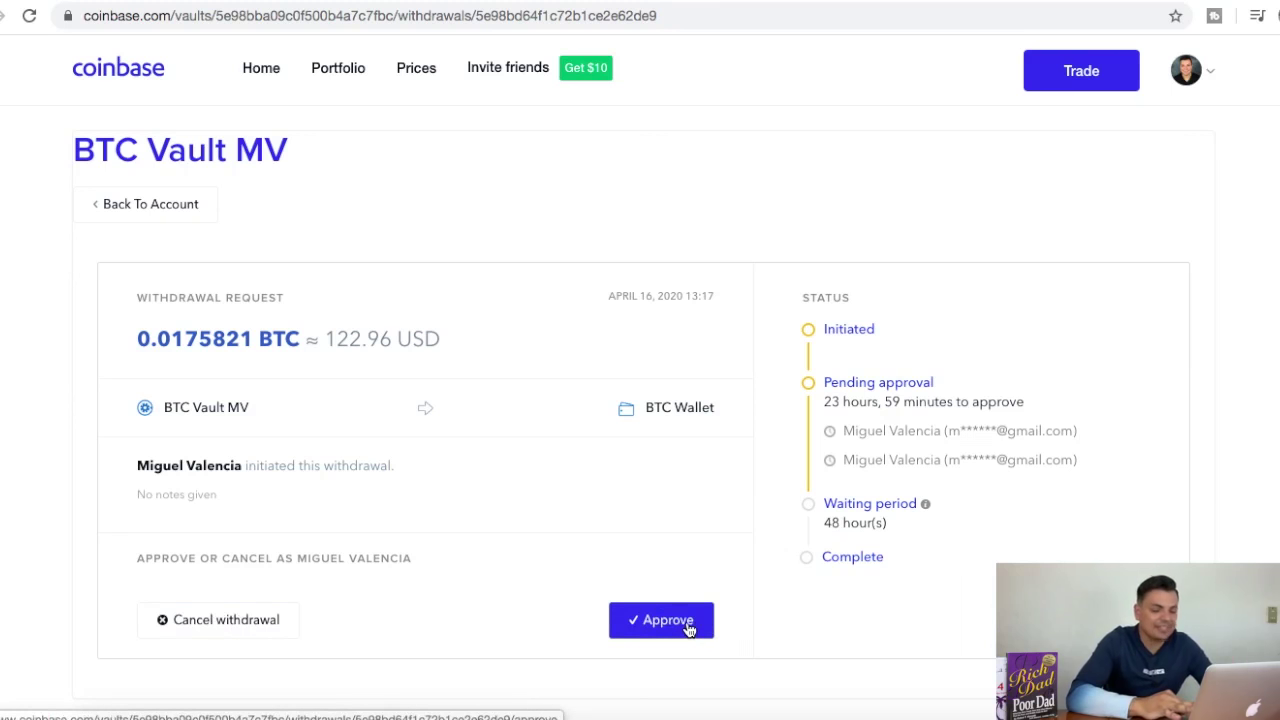
# Approve the pending vault withdrawal and return to the Portfolio showing $210.44
pyautogui.click(688, 629)
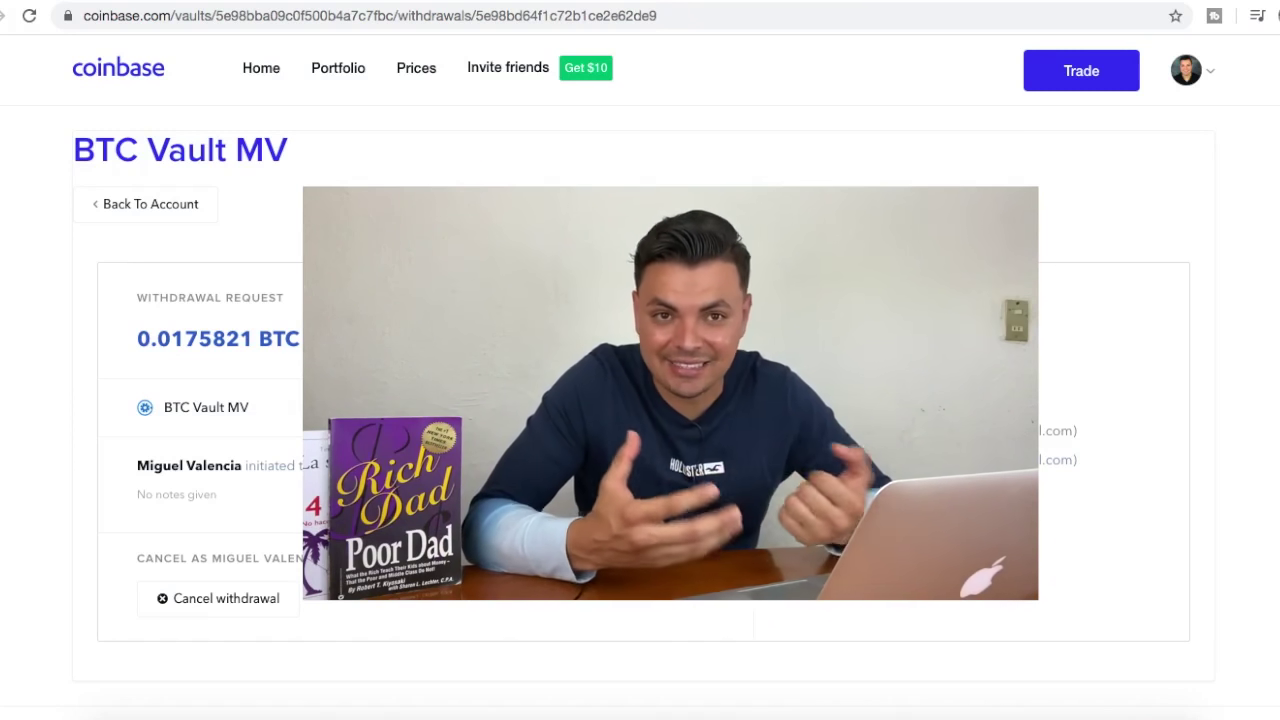
pyautogui.click(352, 76)
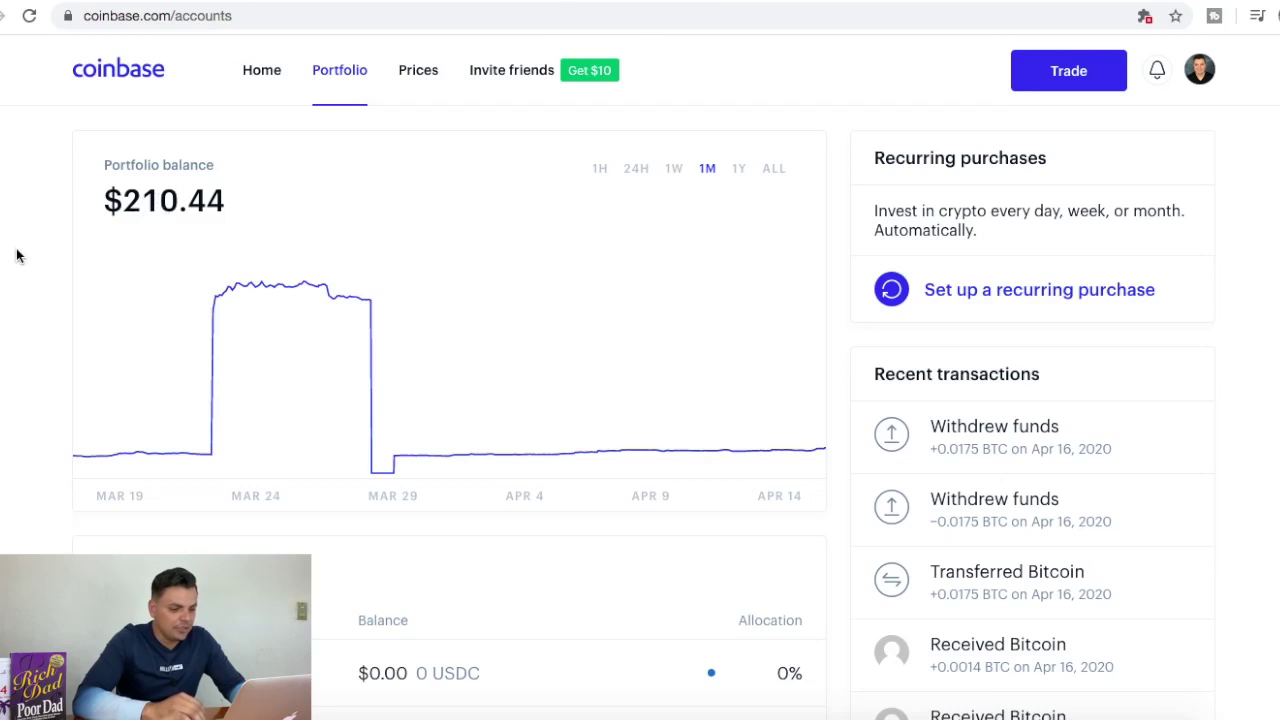
# Open the Ethereum account from the assets list and view its price overview
pyautogui.scroll(-5, 16, 256)
pyautogui.scroll(-3, 16, 256)
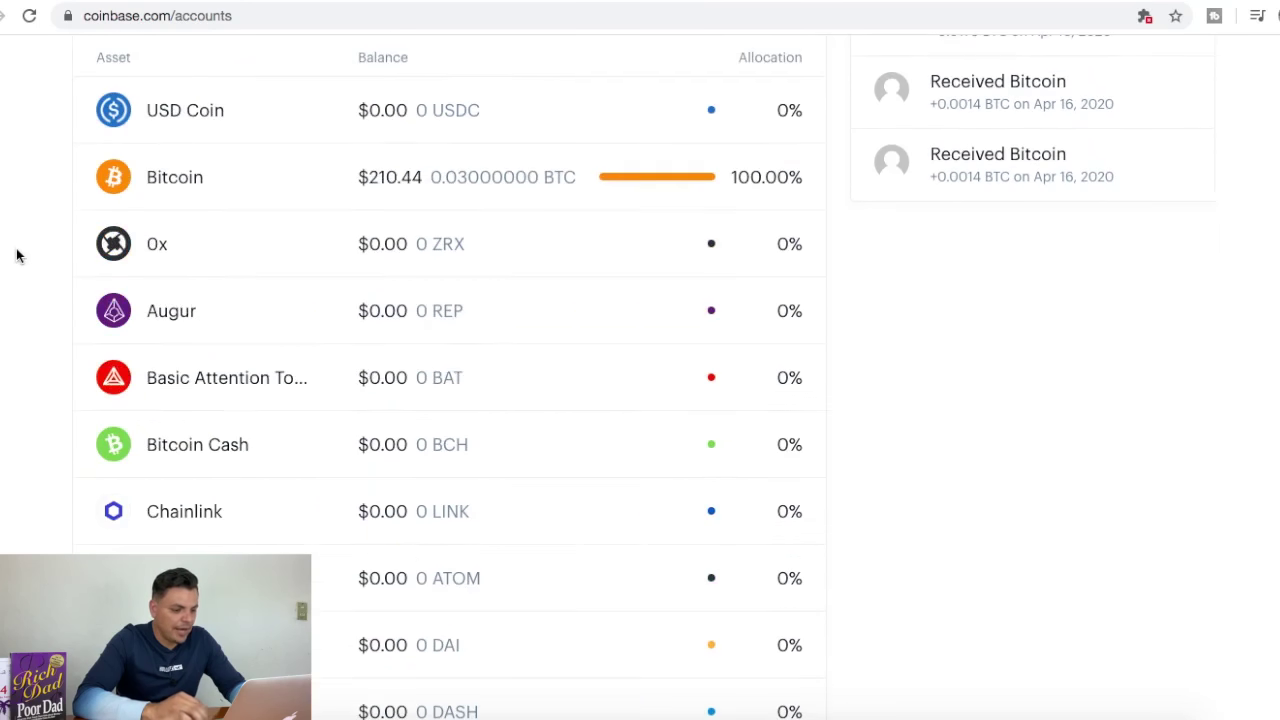
pyautogui.scroll(-2, 16, 256)
pyautogui.scroll(-1, 16, 256)
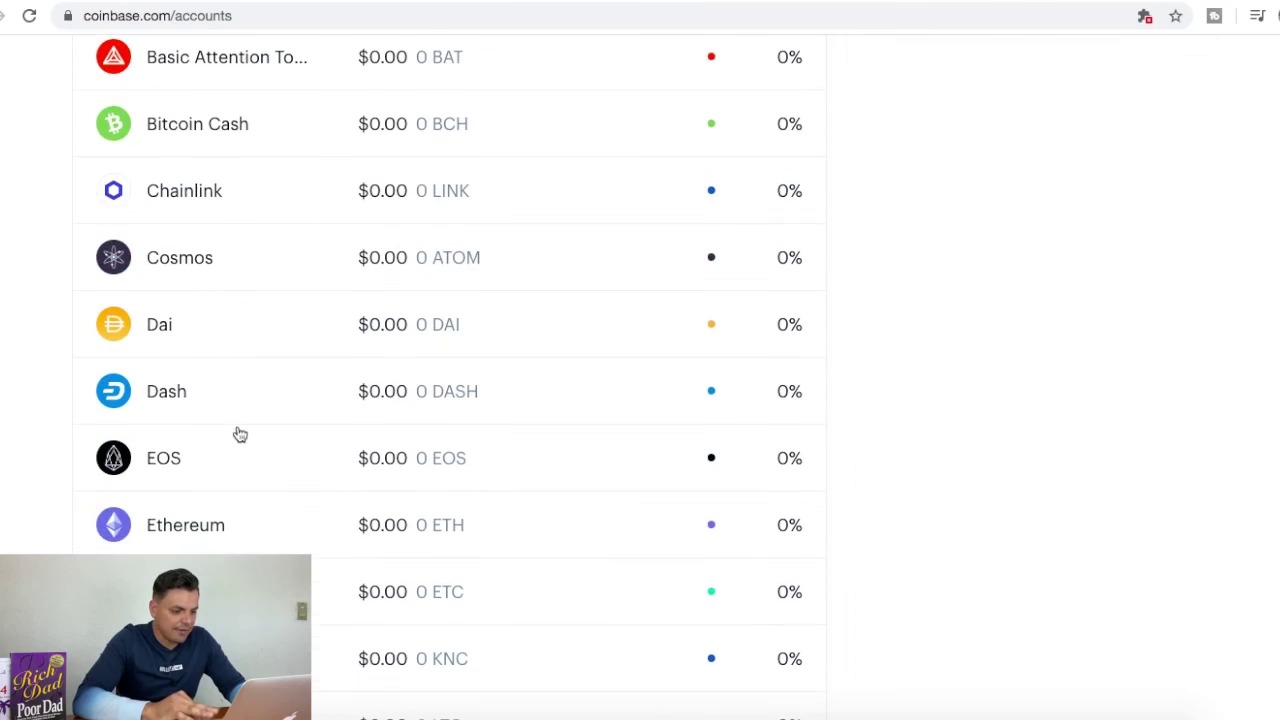
pyautogui.click(193, 530)
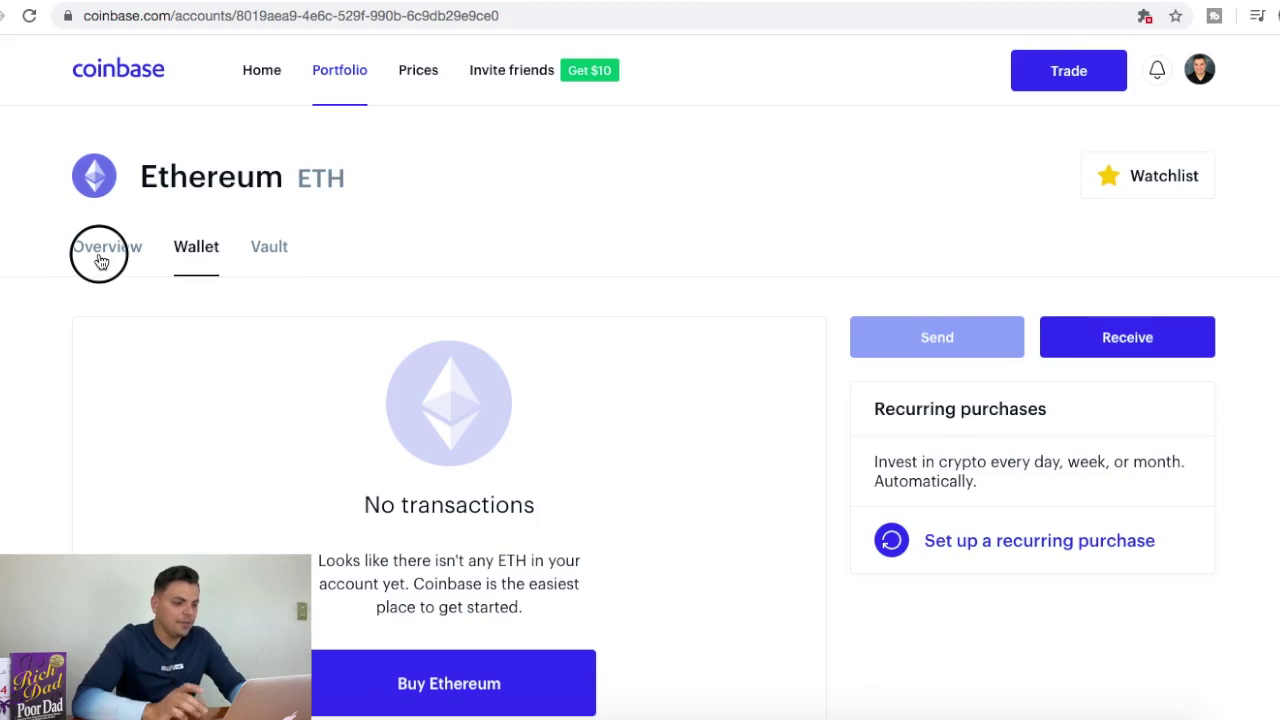
pyautogui.click(101, 258)
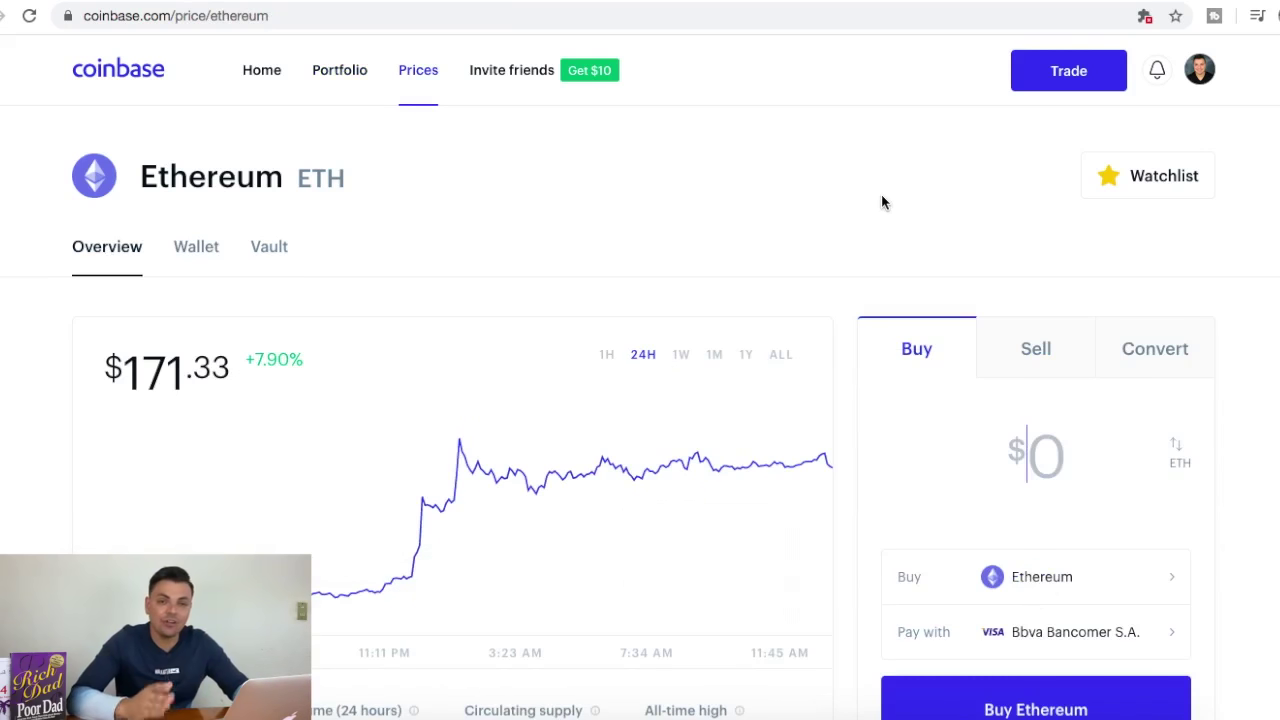
# Set a Bitcoin-to-Ethereum conversion using the entire 0.03 BTC balance (about 1.20441297 ETH)
pyautogui.click(1155, 348)
pyautogui.scroll(-3, 913, 482)
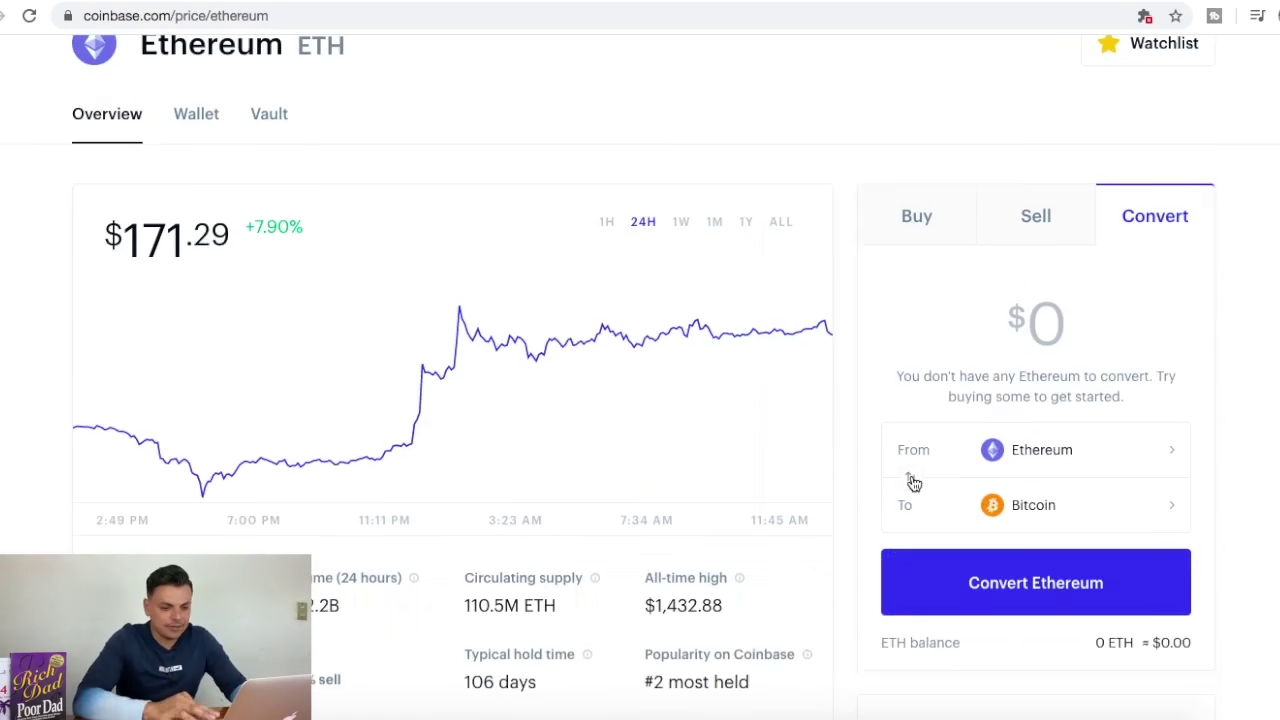
pyautogui.click(911, 477)
pyautogui.scroll(1, 1014, 474)
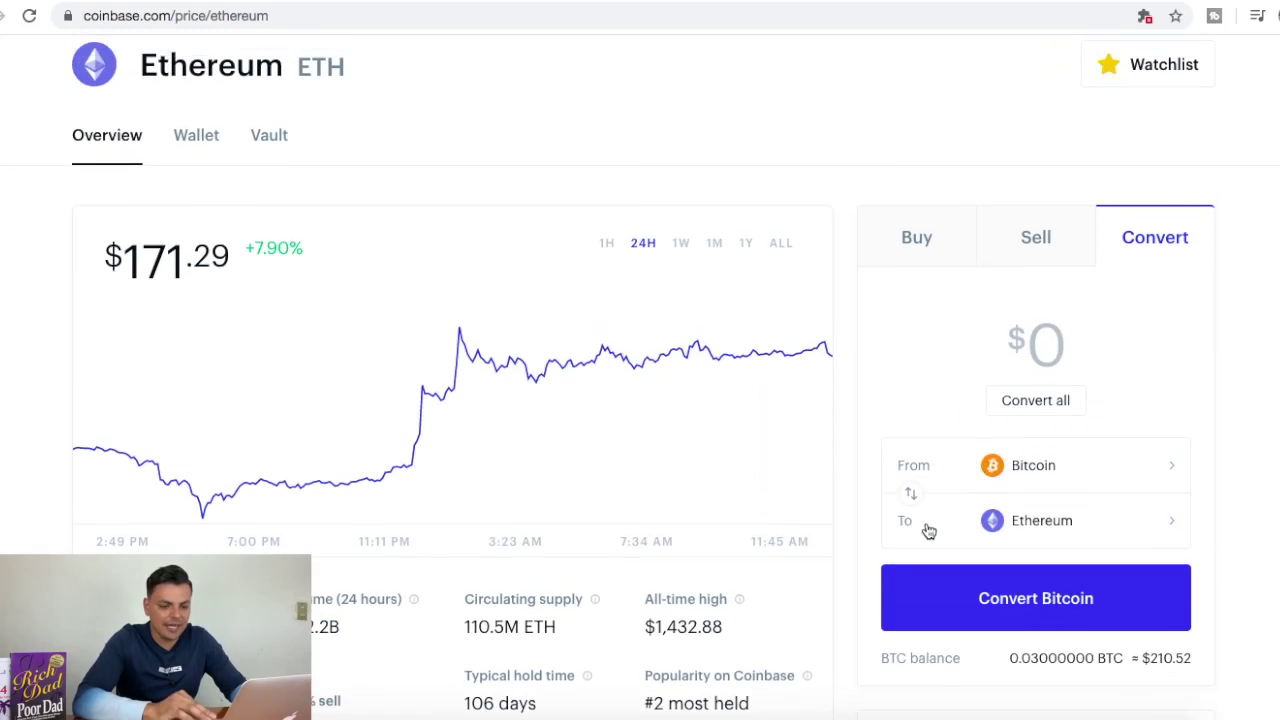
pyautogui.scroll(-1, 1211, 391)
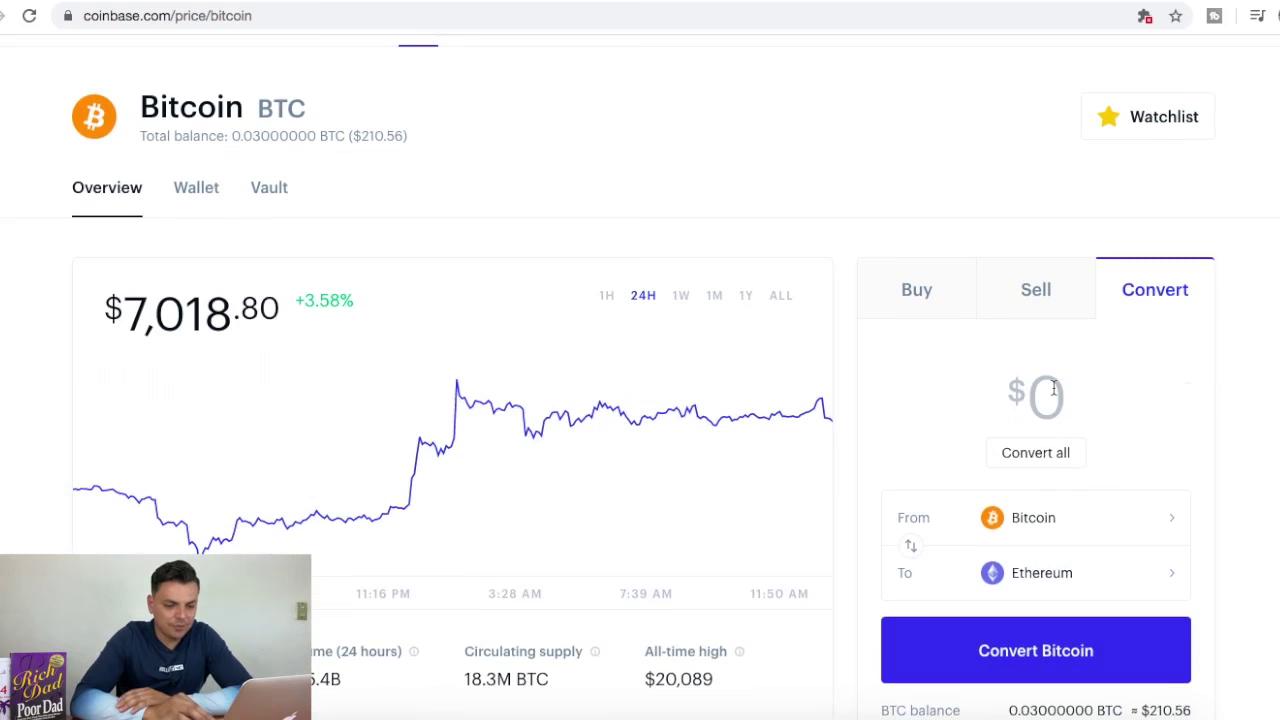
pyautogui.scroll(-1, 1055, 388)
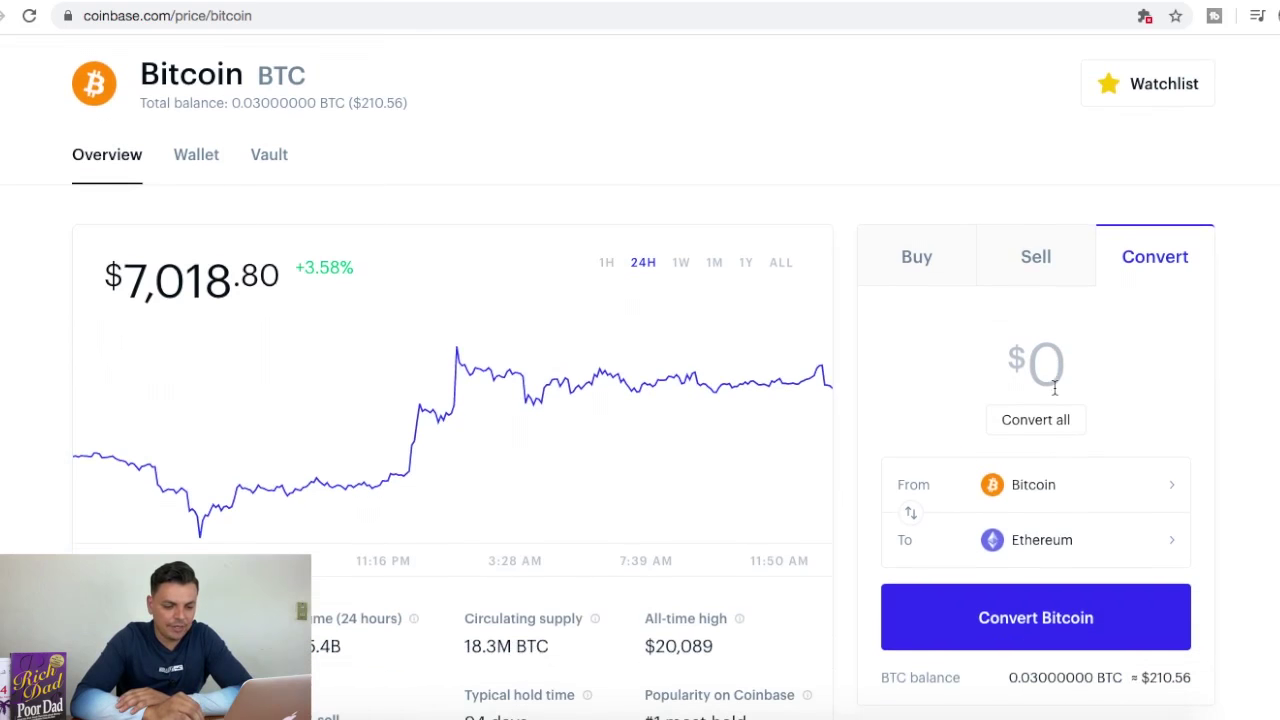
pyautogui.scroll(1, 1055, 388)
pyautogui.scroll(-1, 1055, 388)
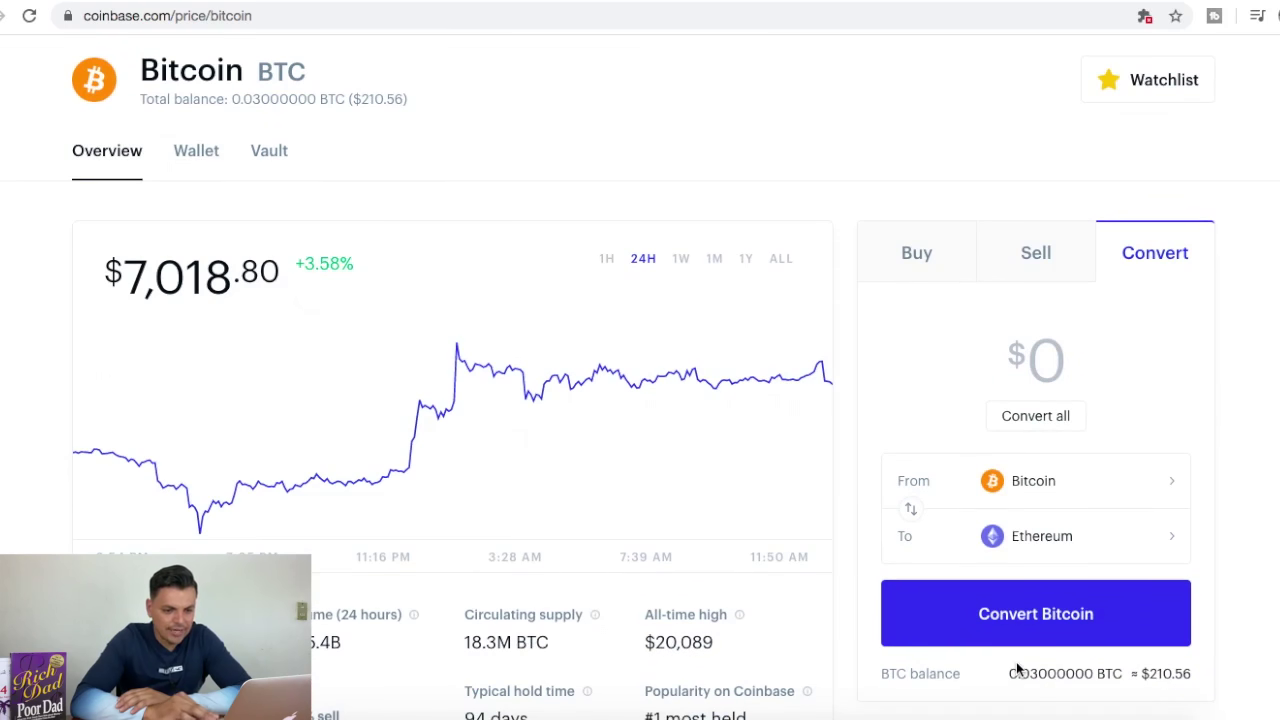
pyautogui.click(1034, 420)
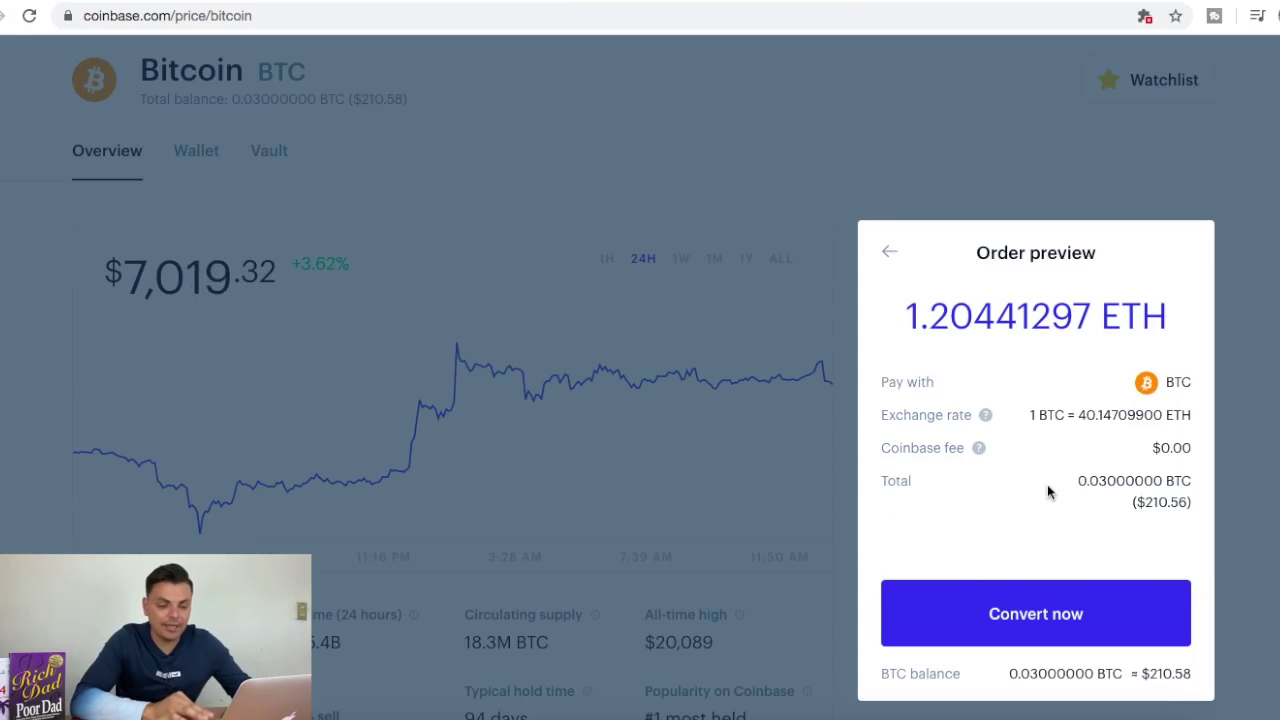
# Submit the conversion and check the Portfolio lists +1.2044 ETH with a $206.43 balance
pyautogui.click(1036, 628)
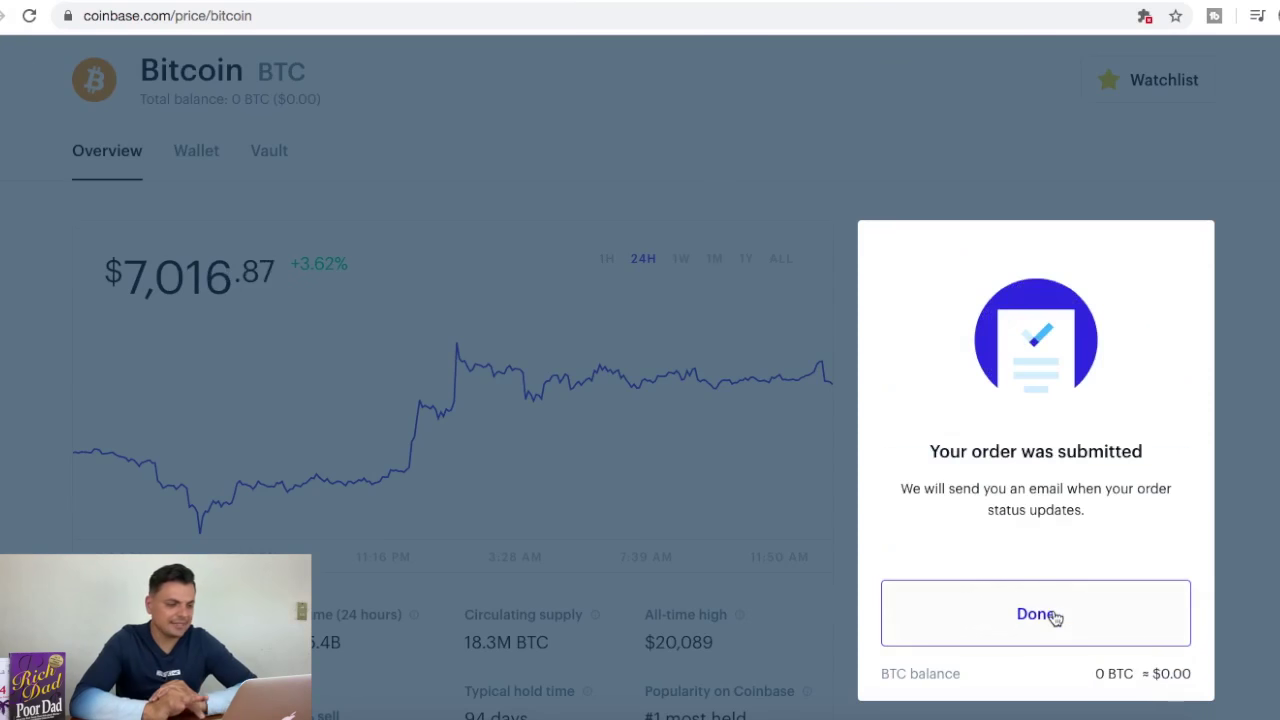
pyautogui.click(1053, 619)
pyautogui.scroll(2, 323, 70)
pyautogui.click(349, 75)
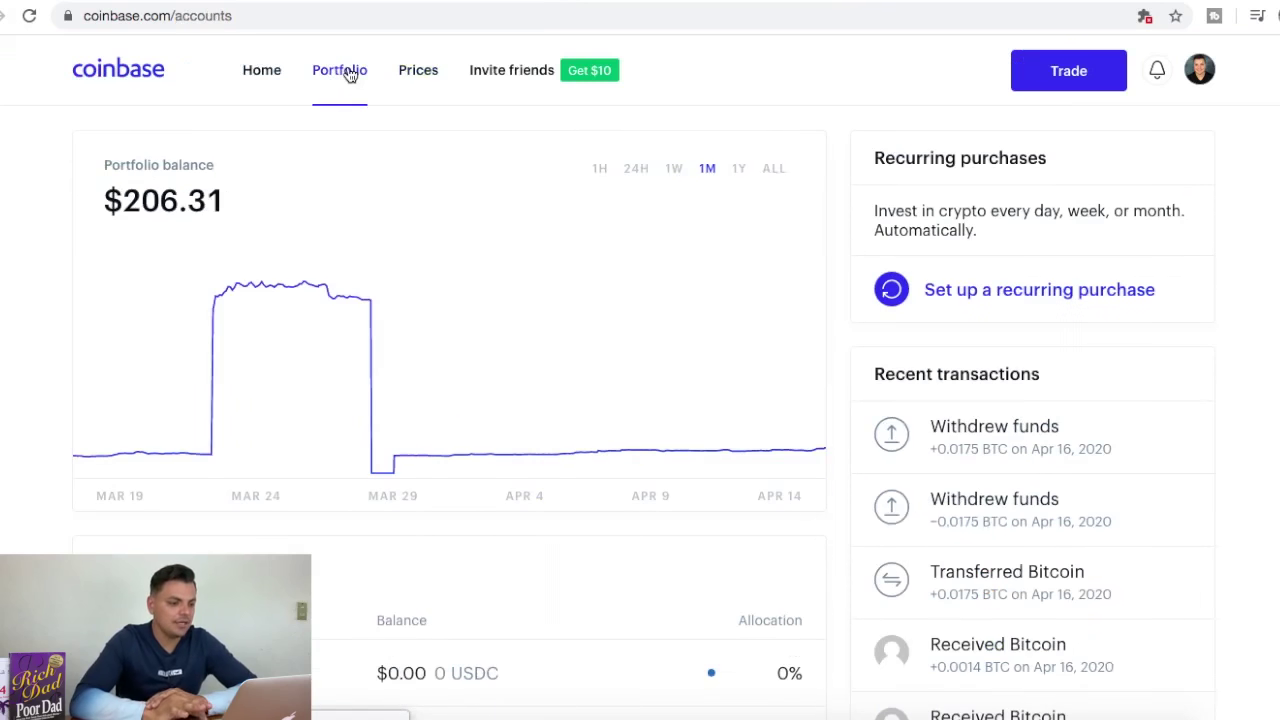
pyautogui.scroll(-3, 20, 300)
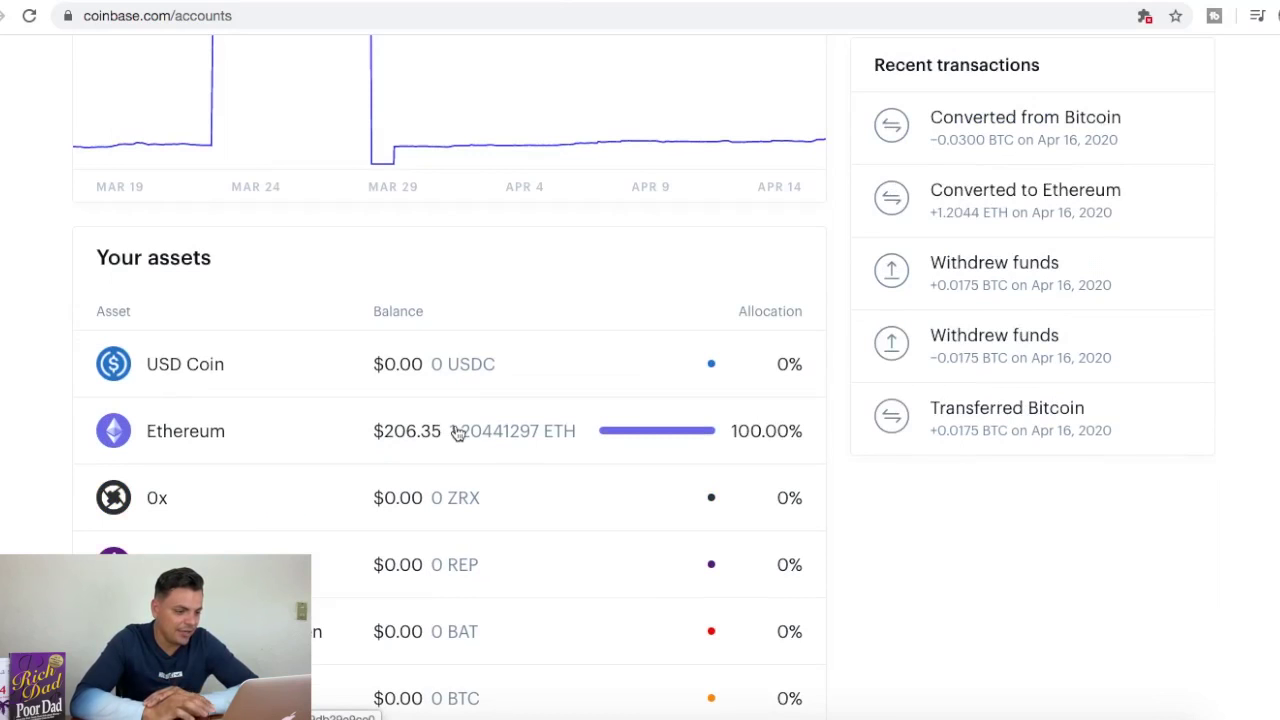
pyautogui.scroll(5, 420, 530)
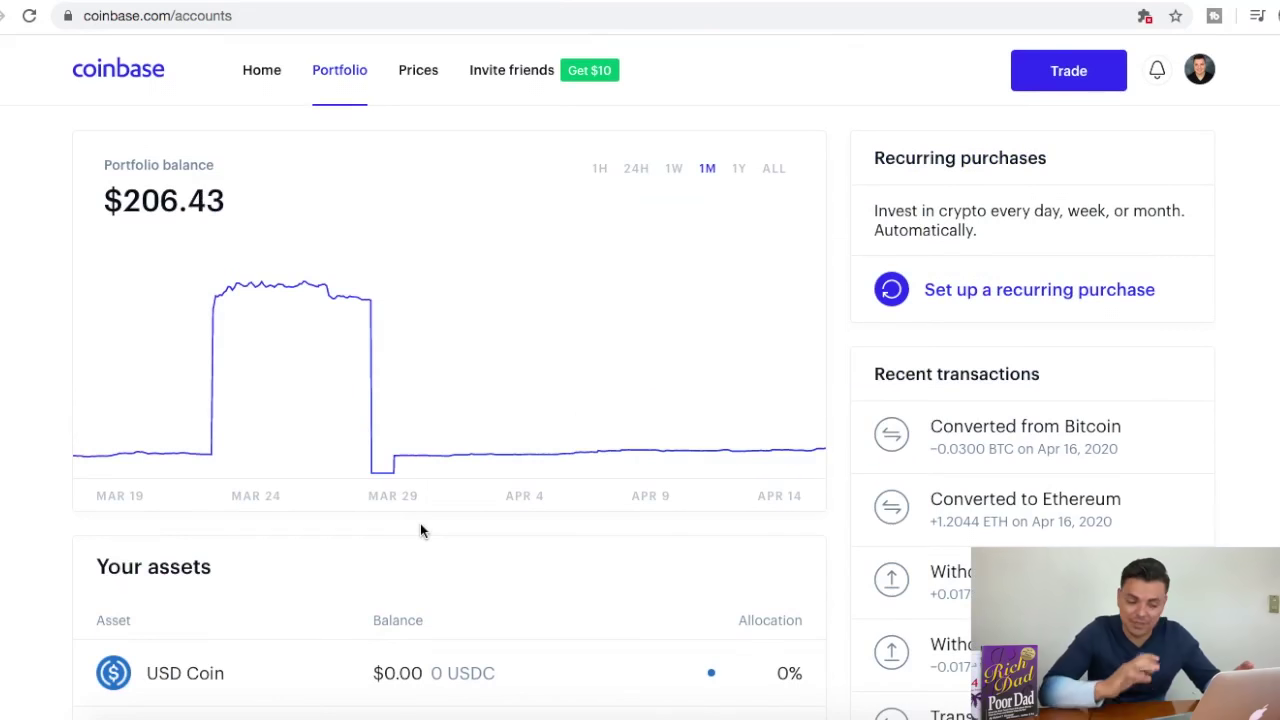
pyautogui.scroll(2, 420, 524)
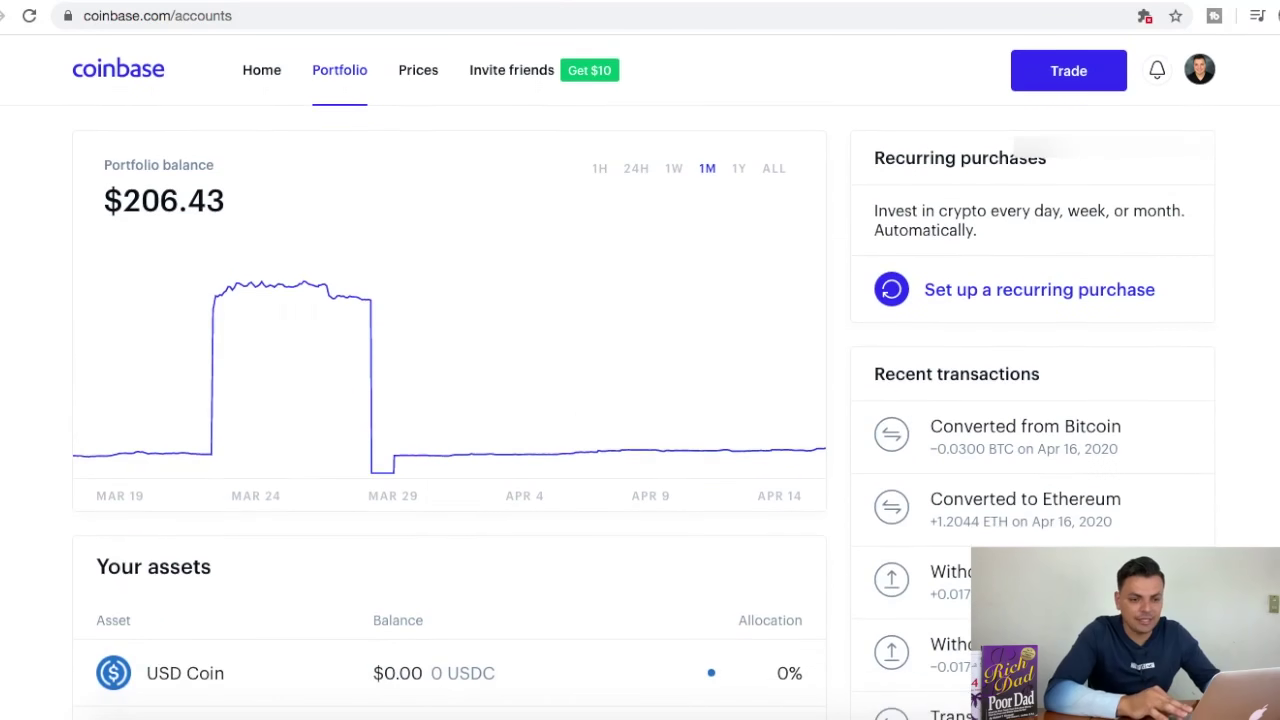
# Check Account Levels in Settings (Levels 1–2 verified, $310/week card limit), then return to Portfolio
pyautogui.click(1200, 70)
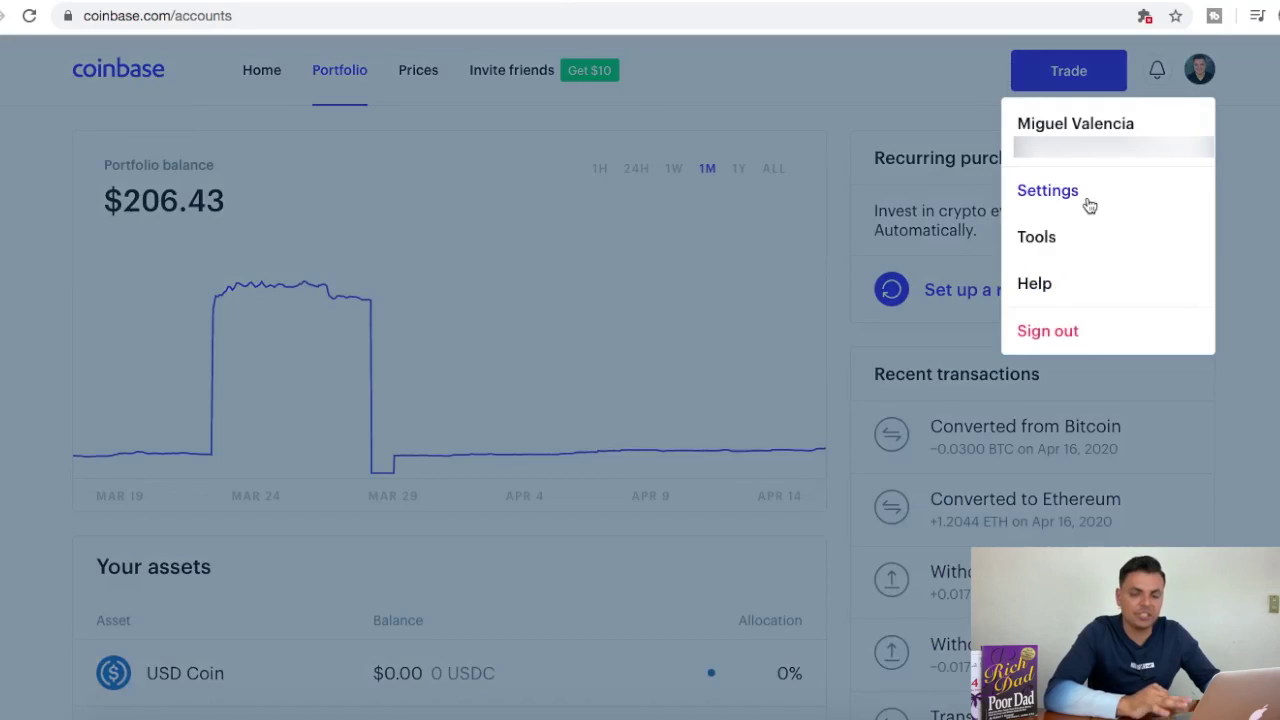
pyautogui.click(1089, 205)
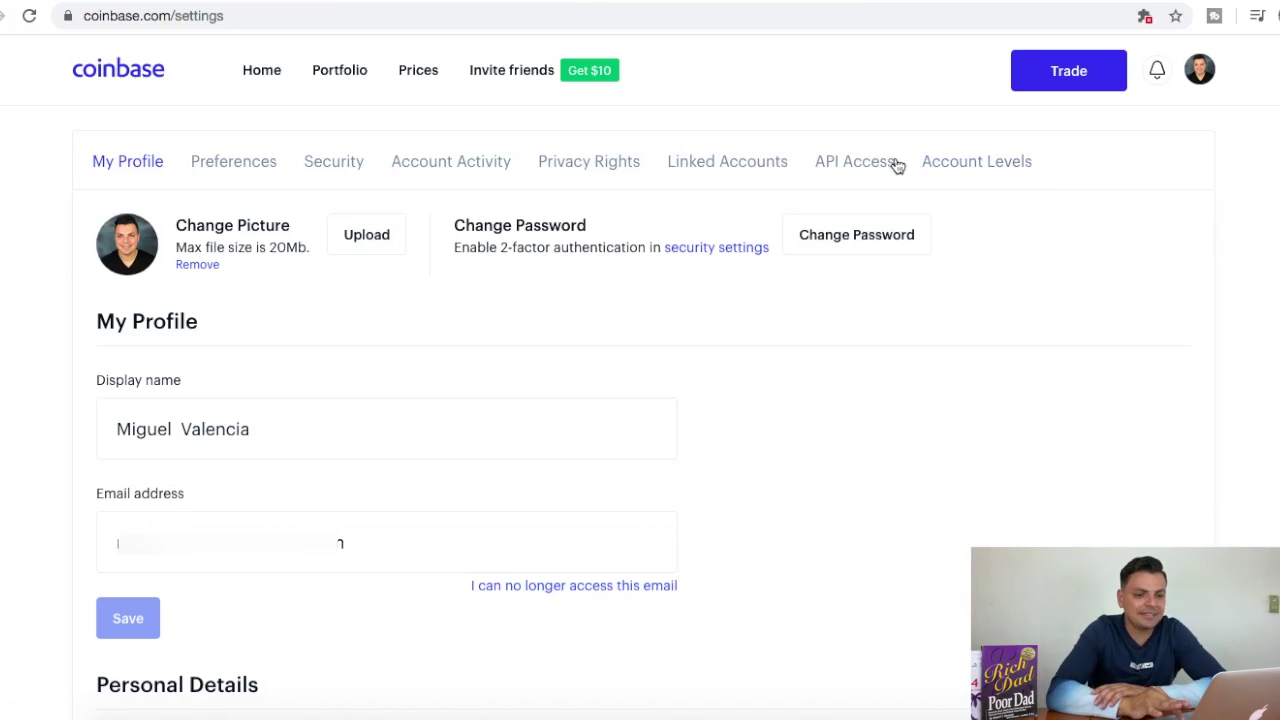
pyautogui.click(990, 165)
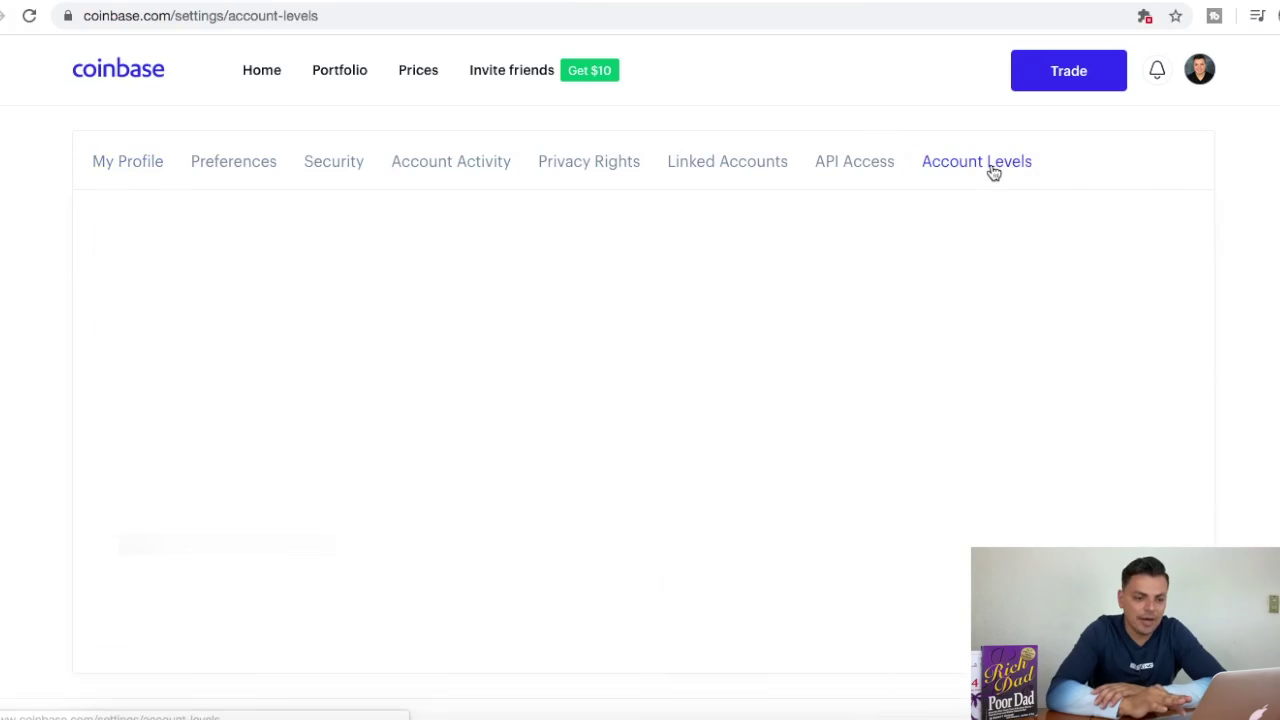
pyautogui.scroll(-1, 349, 462)
pyautogui.scroll(1, 349, 462)
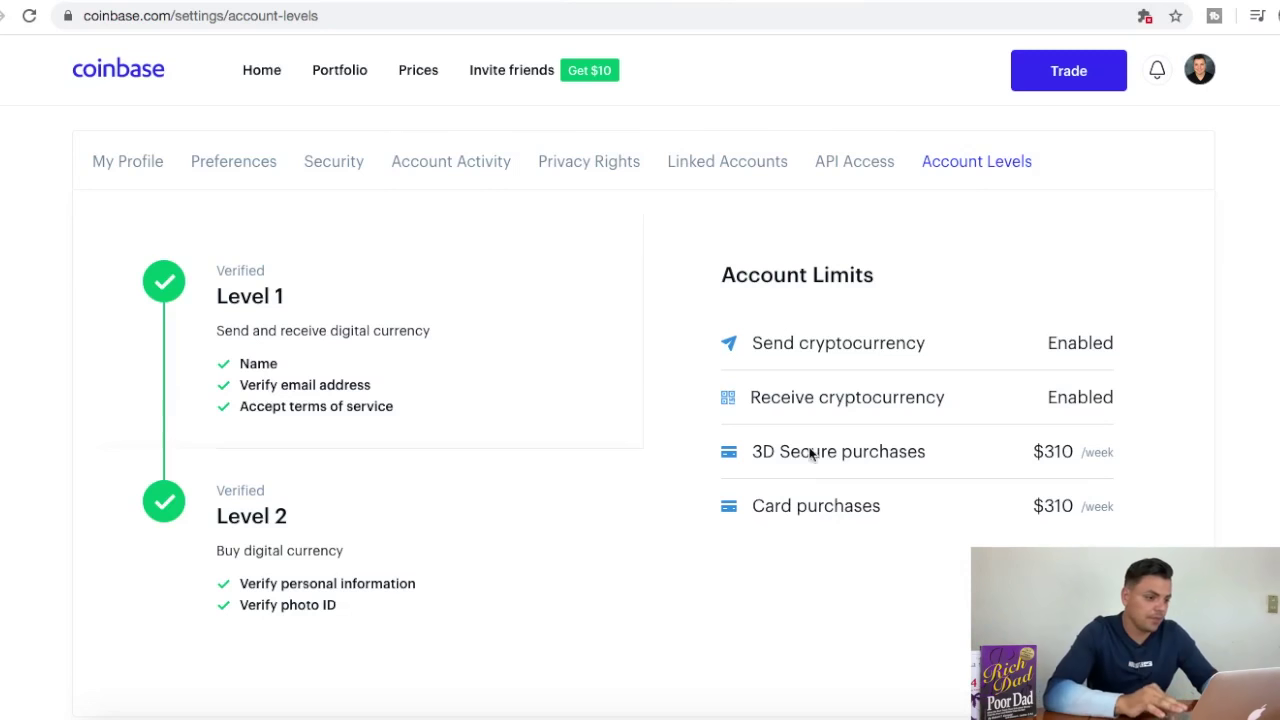
pyautogui.click(354, 82)
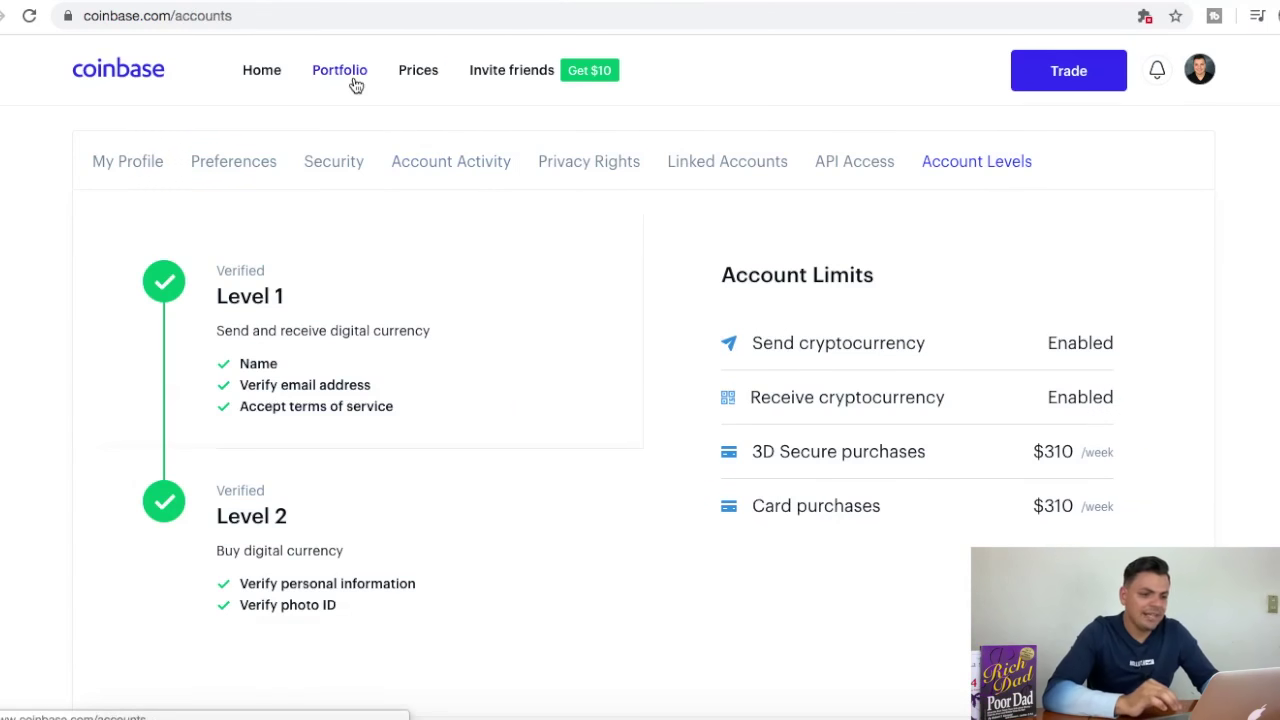
# Review the Ethereum wallet and price overview, then find selling the 1.20441297 ETH balance is not supported
pyautogui.scroll(-1, 79, 210)
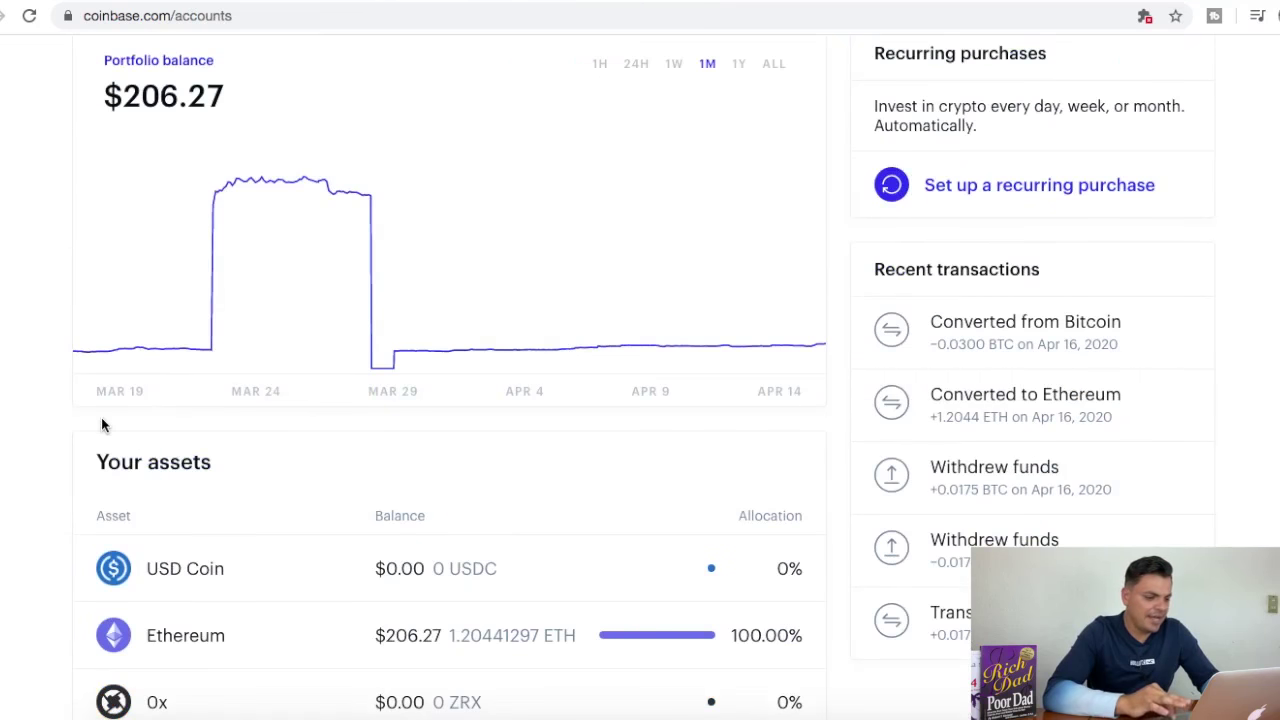
pyautogui.click(175, 643)
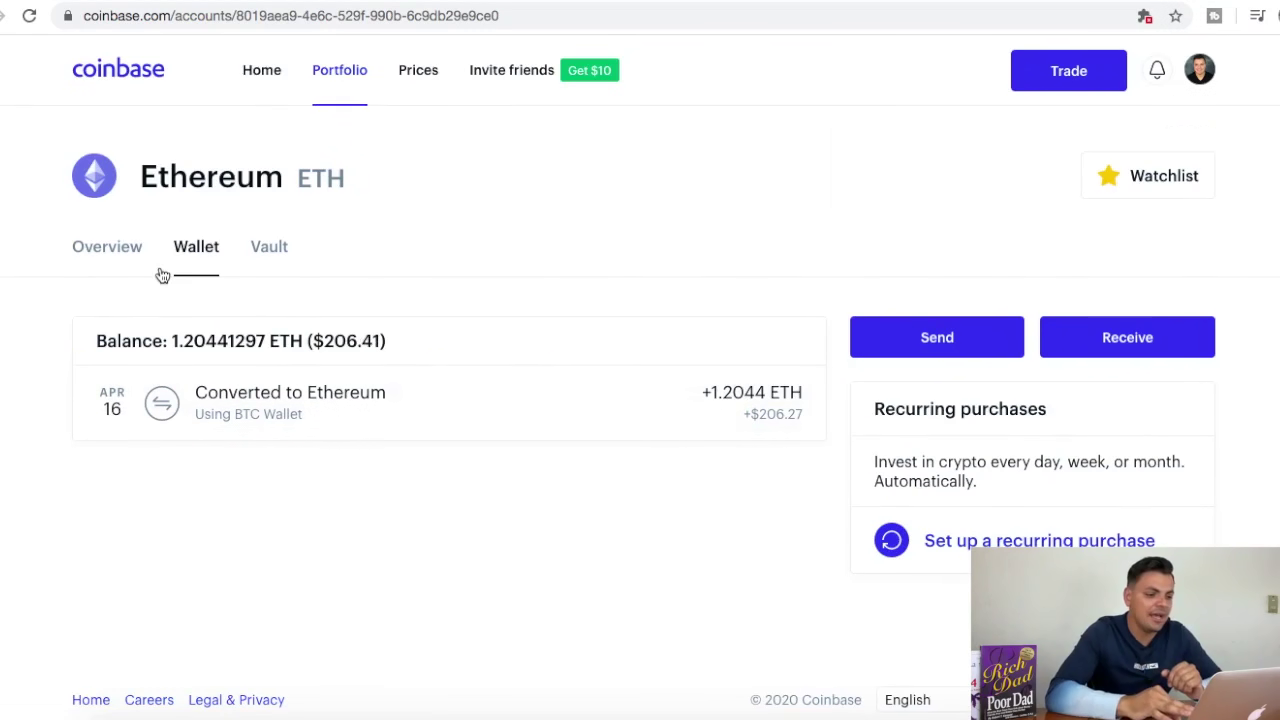
pyautogui.click(114, 251)
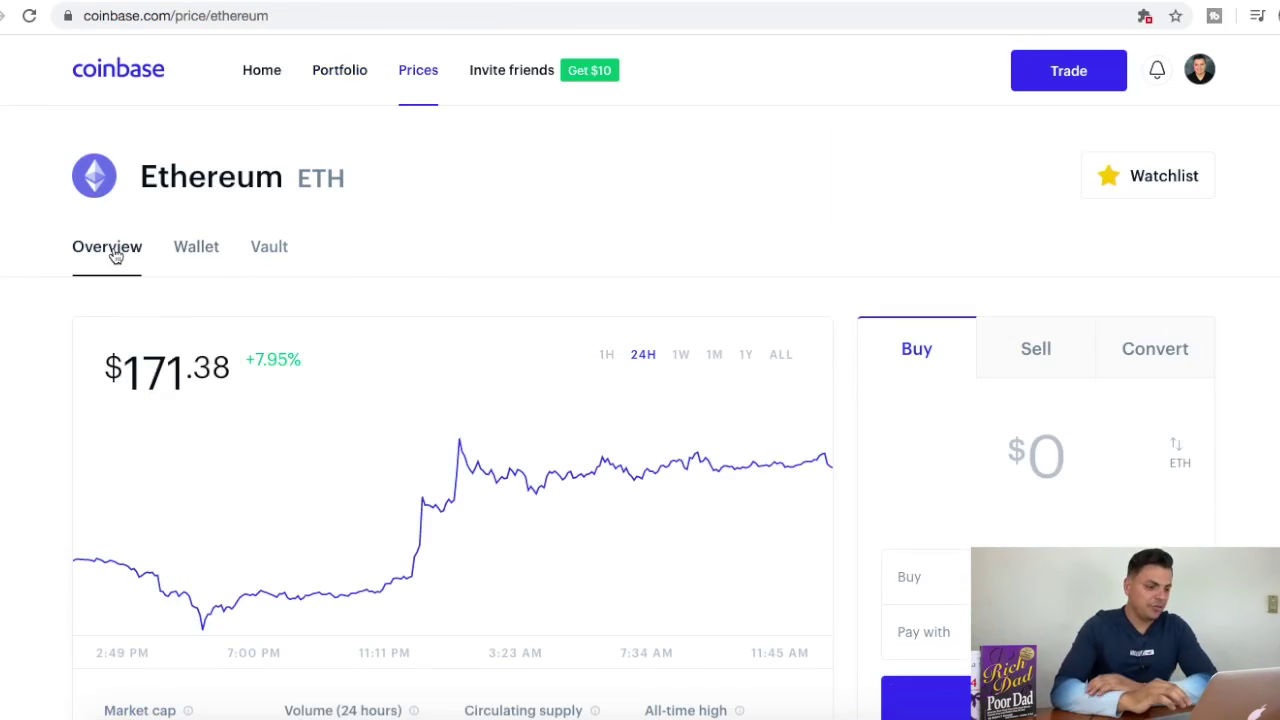
pyautogui.scroll(-2, 116, 257)
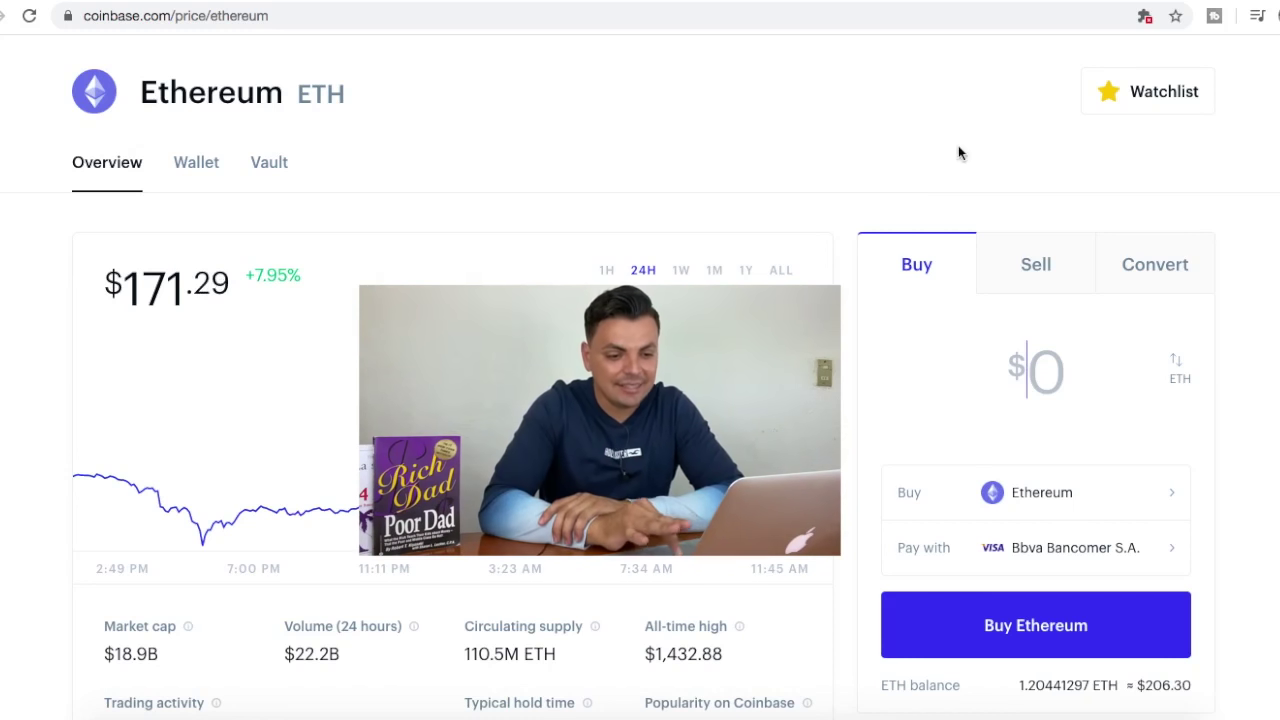
pyautogui.click(1038, 274)
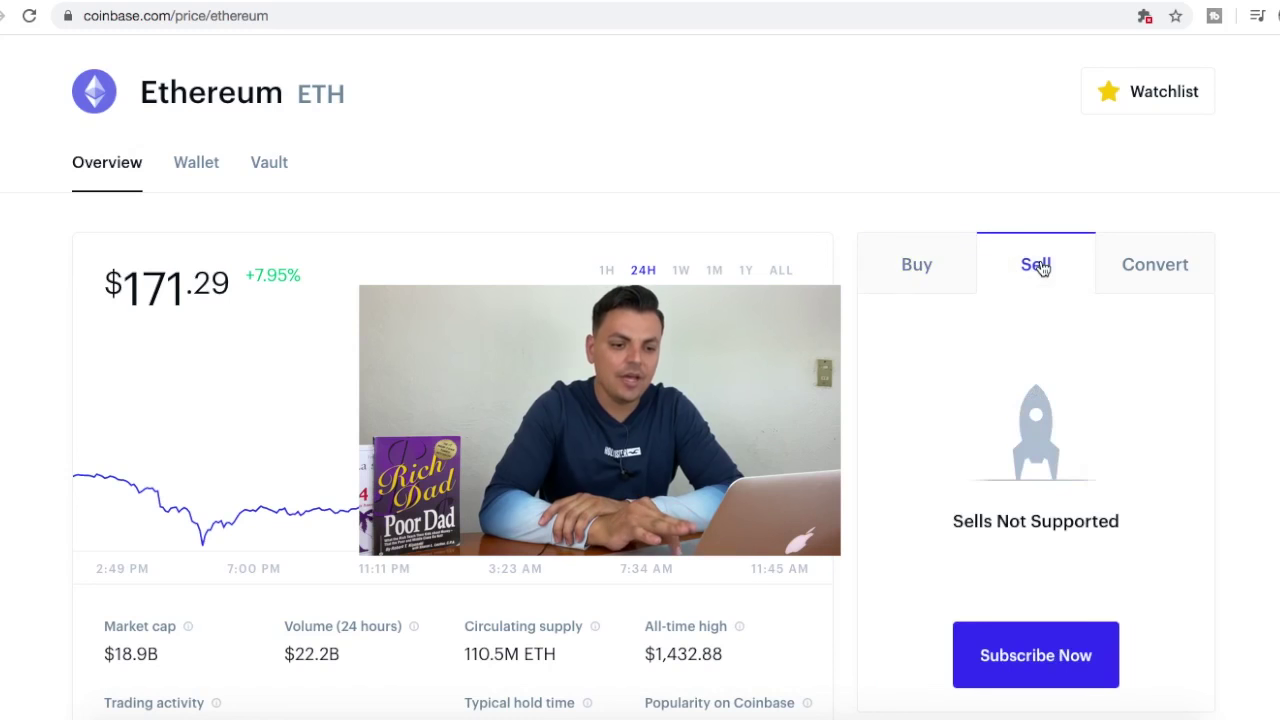